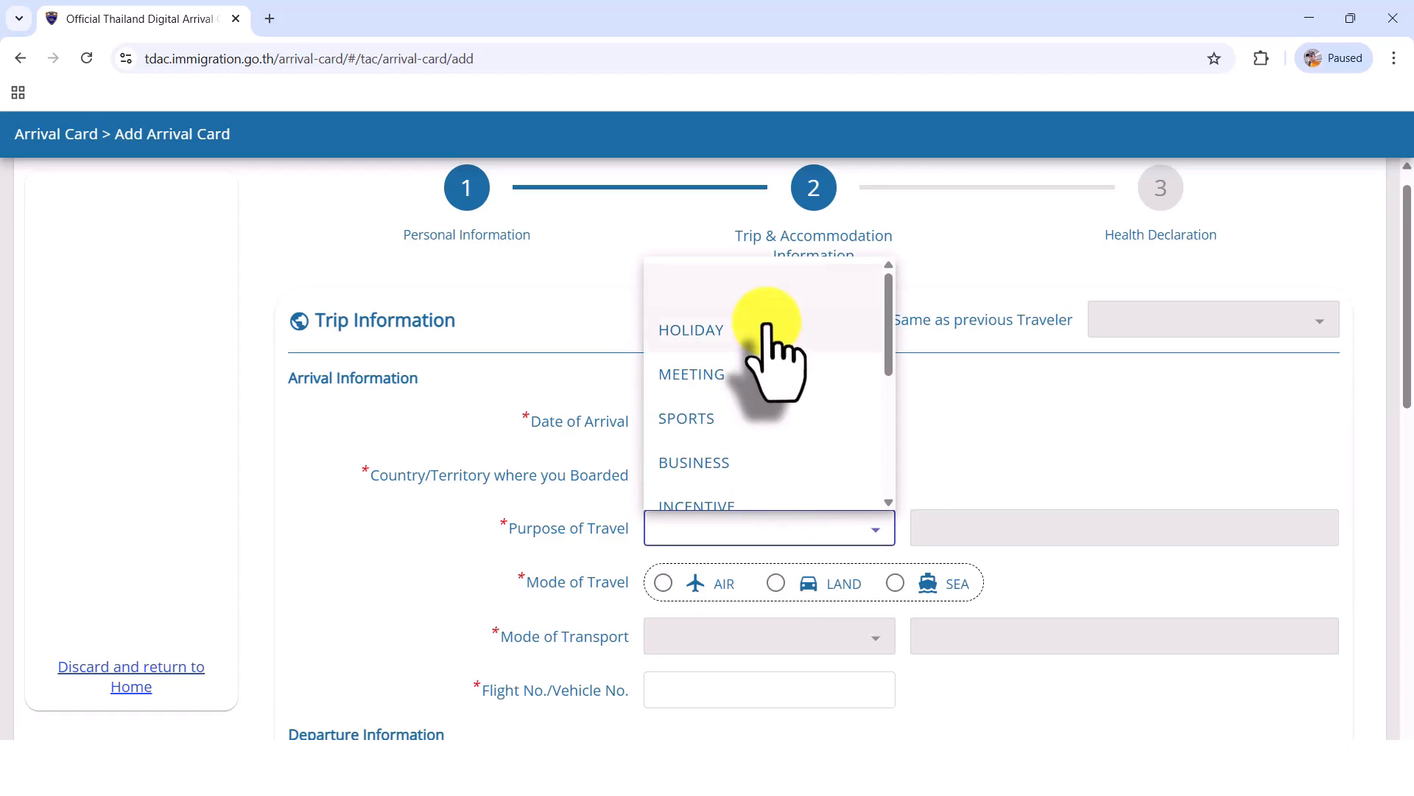
Step: Set the purpose of travel to HOLIDAY in the arrival information
{"action": "scroll", "coordinate": [767, 317], "scroll_direction": "down", "scroll_amount": 4}
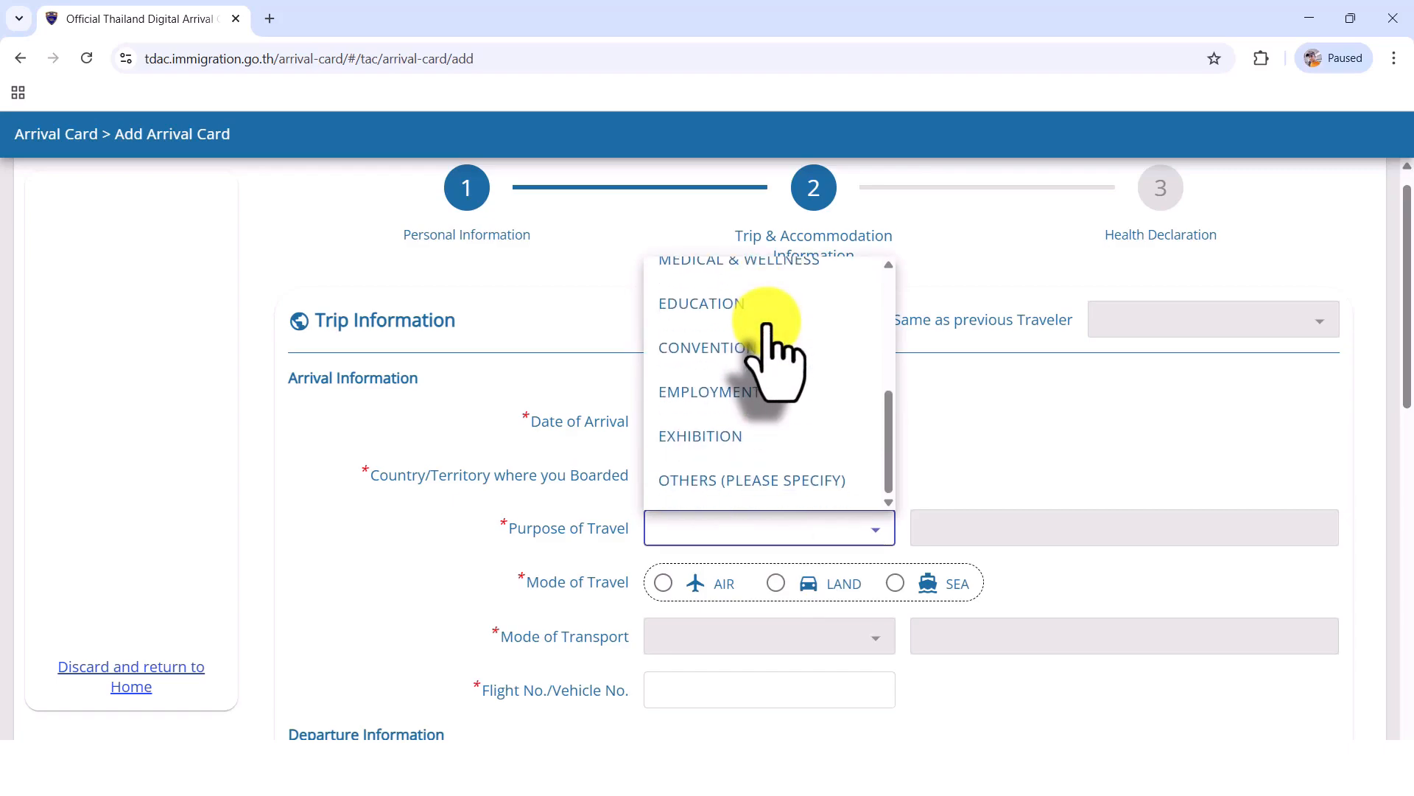
{"action": "scroll", "coordinate": [767, 324], "scroll_direction": "up", "scroll_amount": 5}
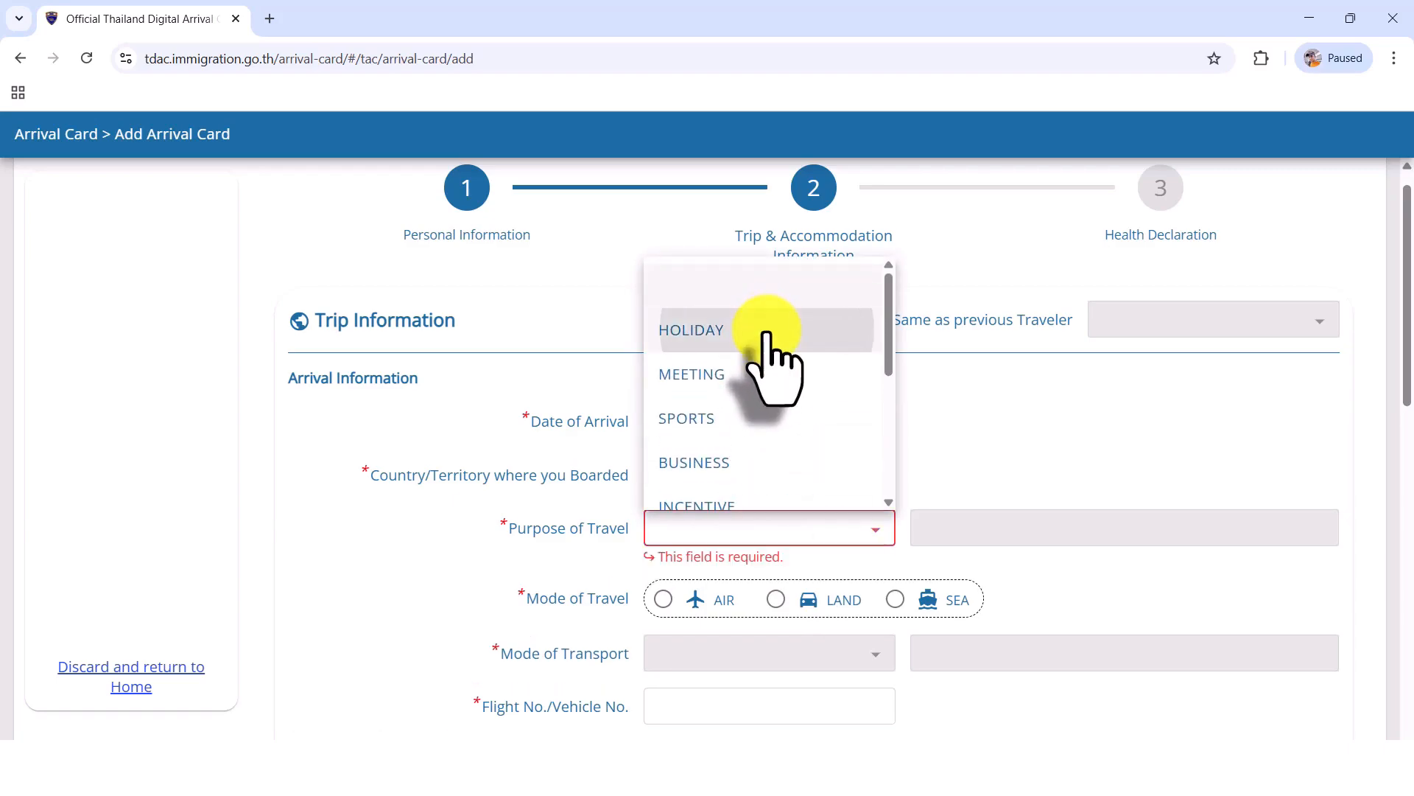
{"action": "left_click", "coordinate": [767, 330]}
Step: Set the arrival mode of travel to AIR and the mode of transport to COMMERCIAL FLIGHT
{"action": "scroll", "coordinate": [963, 398], "scroll_direction": "down", "scroll_amount": 1}
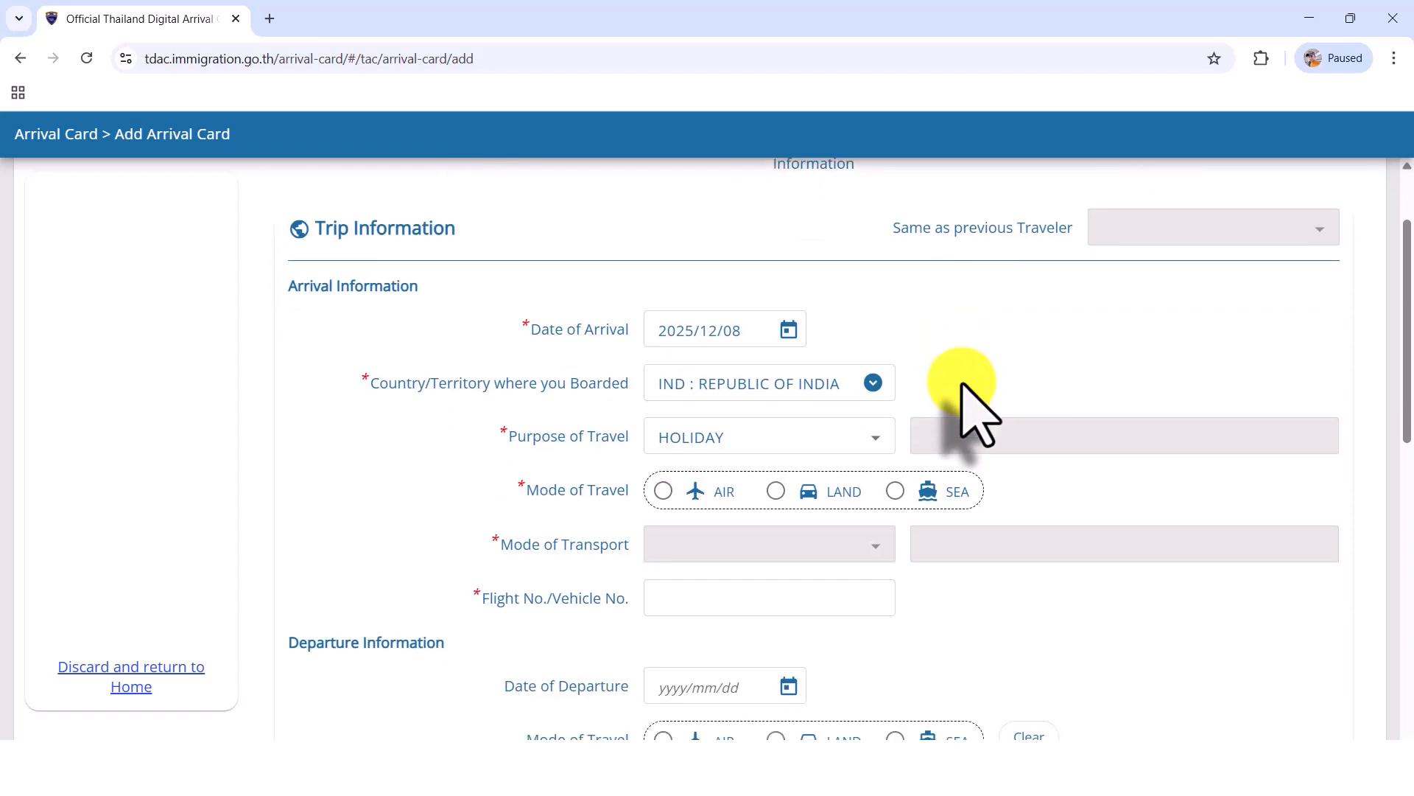
{"action": "scroll", "coordinate": [958, 398], "scroll_direction": "down", "scroll_amount": 1}
{"action": "left_click", "coordinate": [664, 400]}
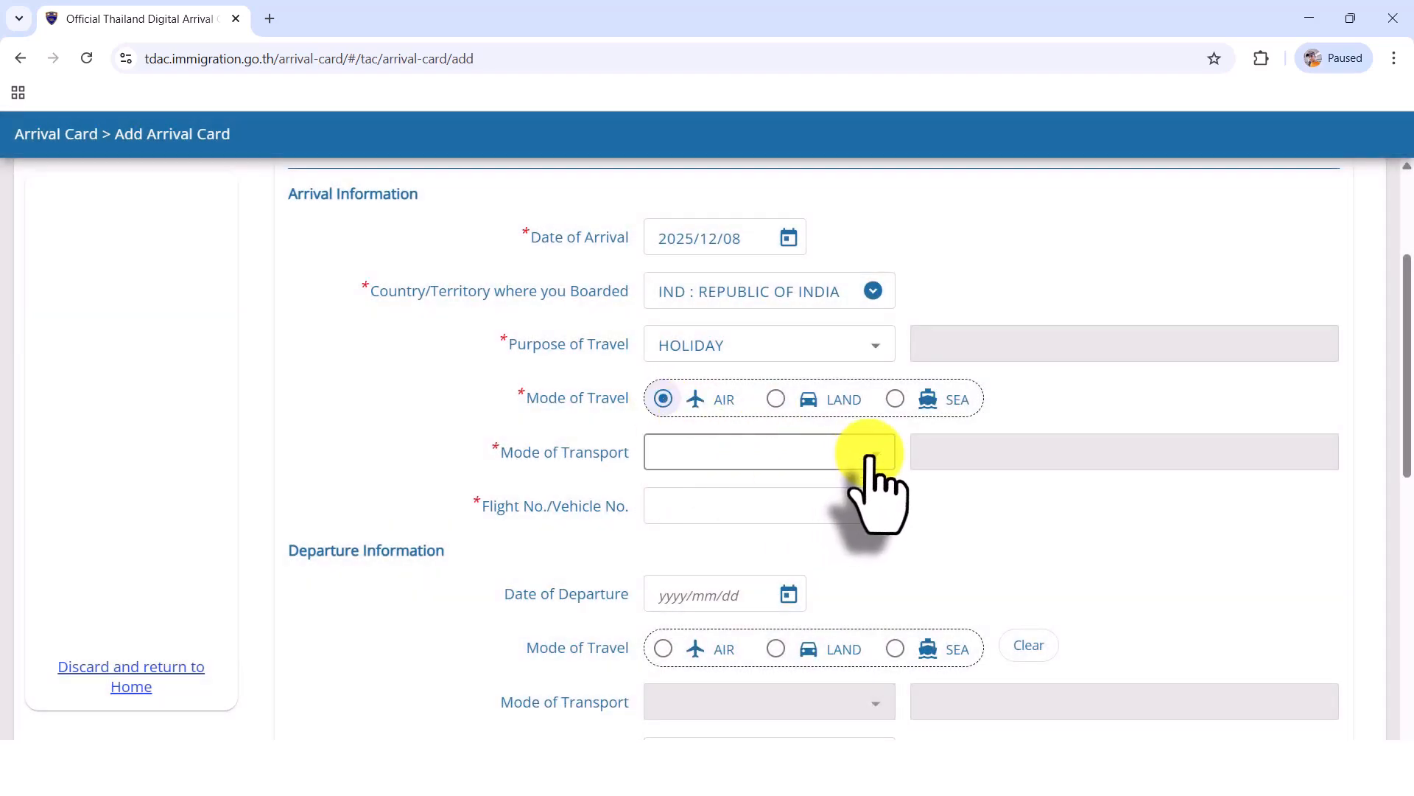
{"action": "left_click", "coordinate": [870, 456]}
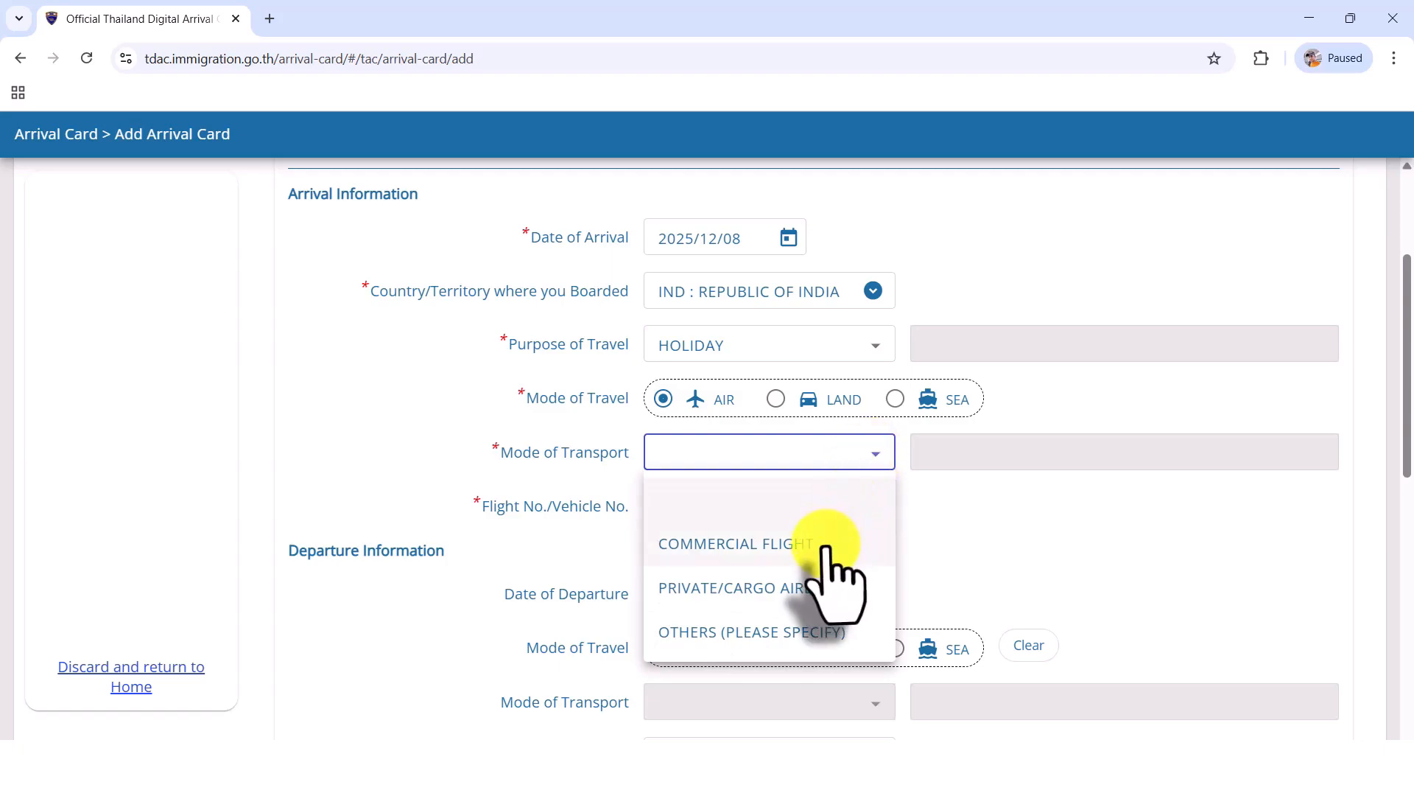
{"action": "left_click", "coordinate": [826, 546]}
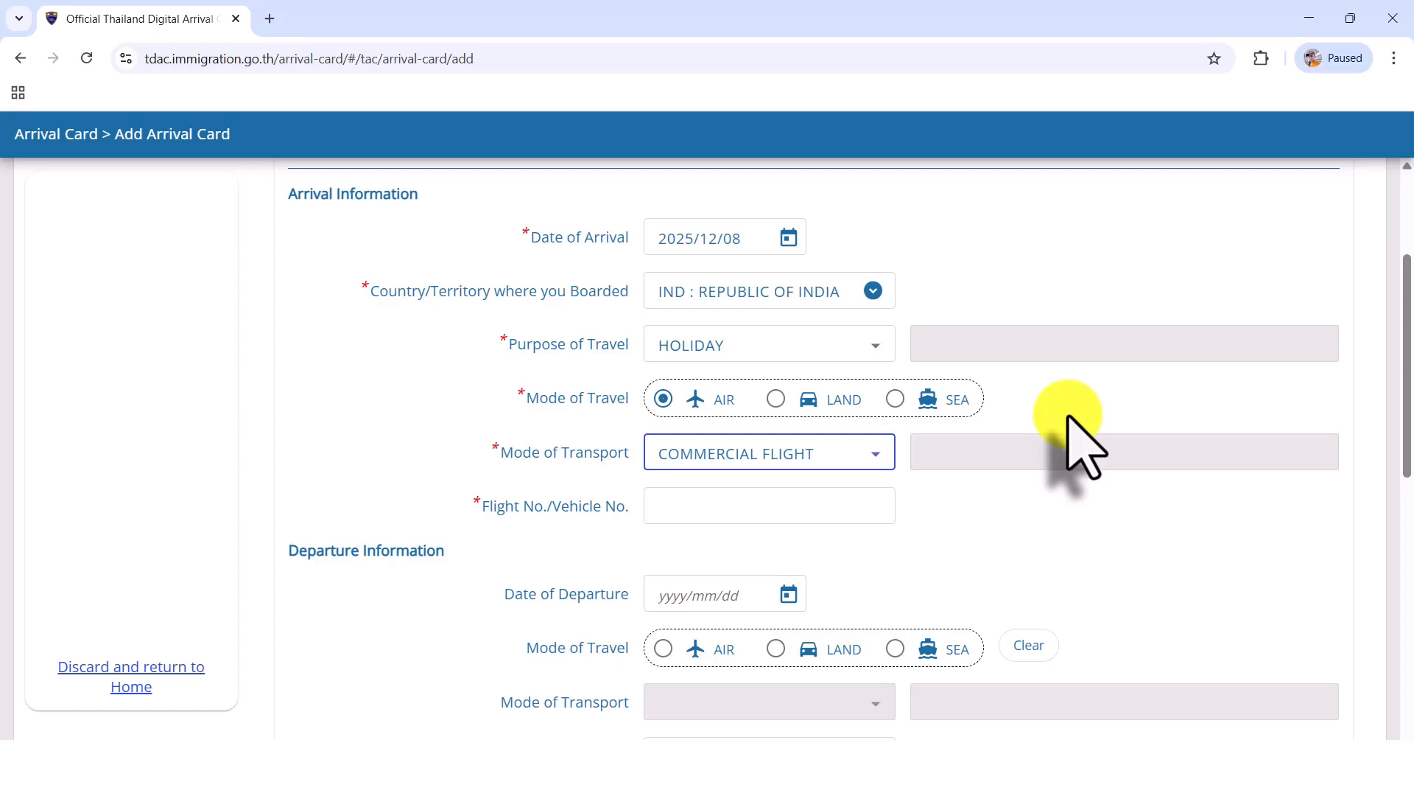
Step: Enter SL245 as the arrival flight number
{"action": "left_click", "coordinate": [772, 507]}
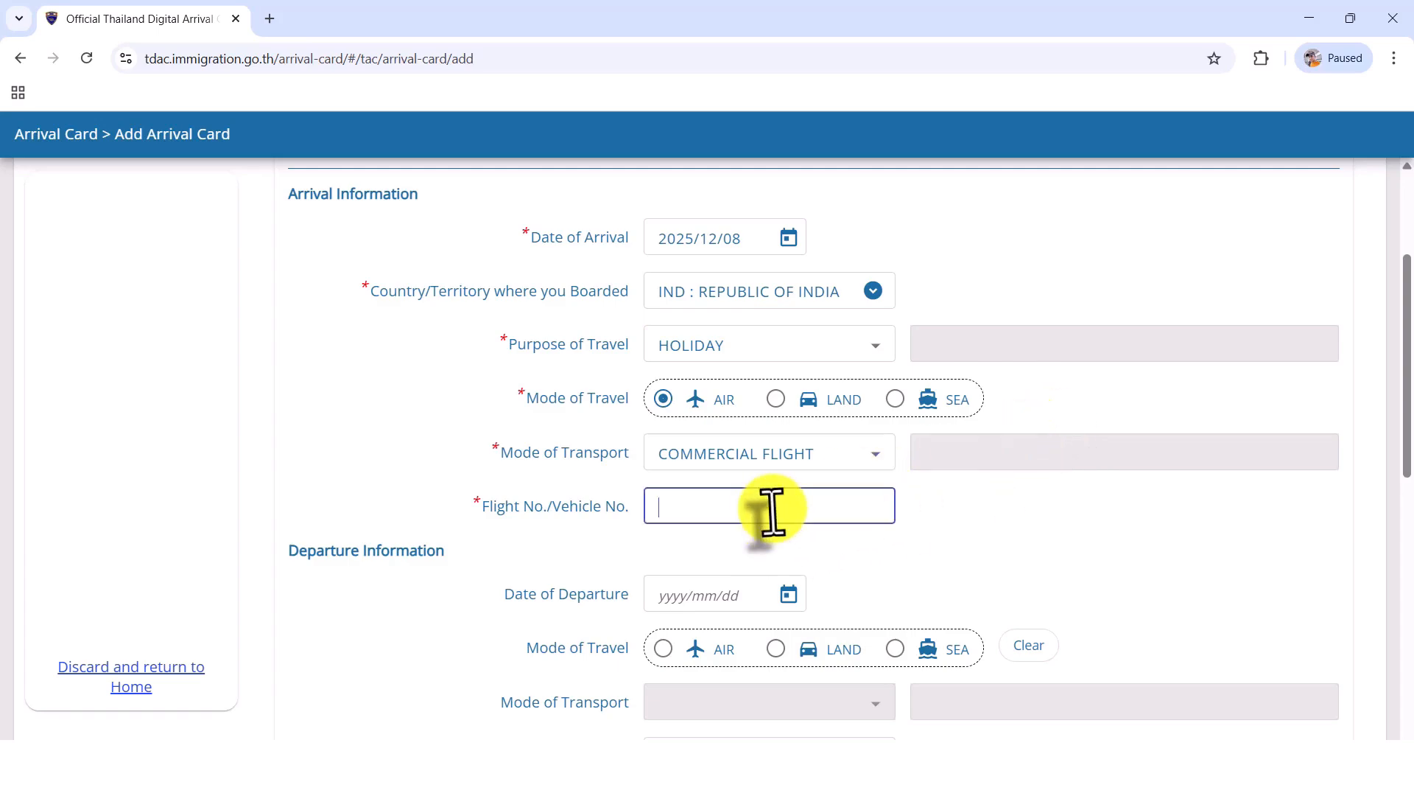
{"action": "type", "text": "SL"}
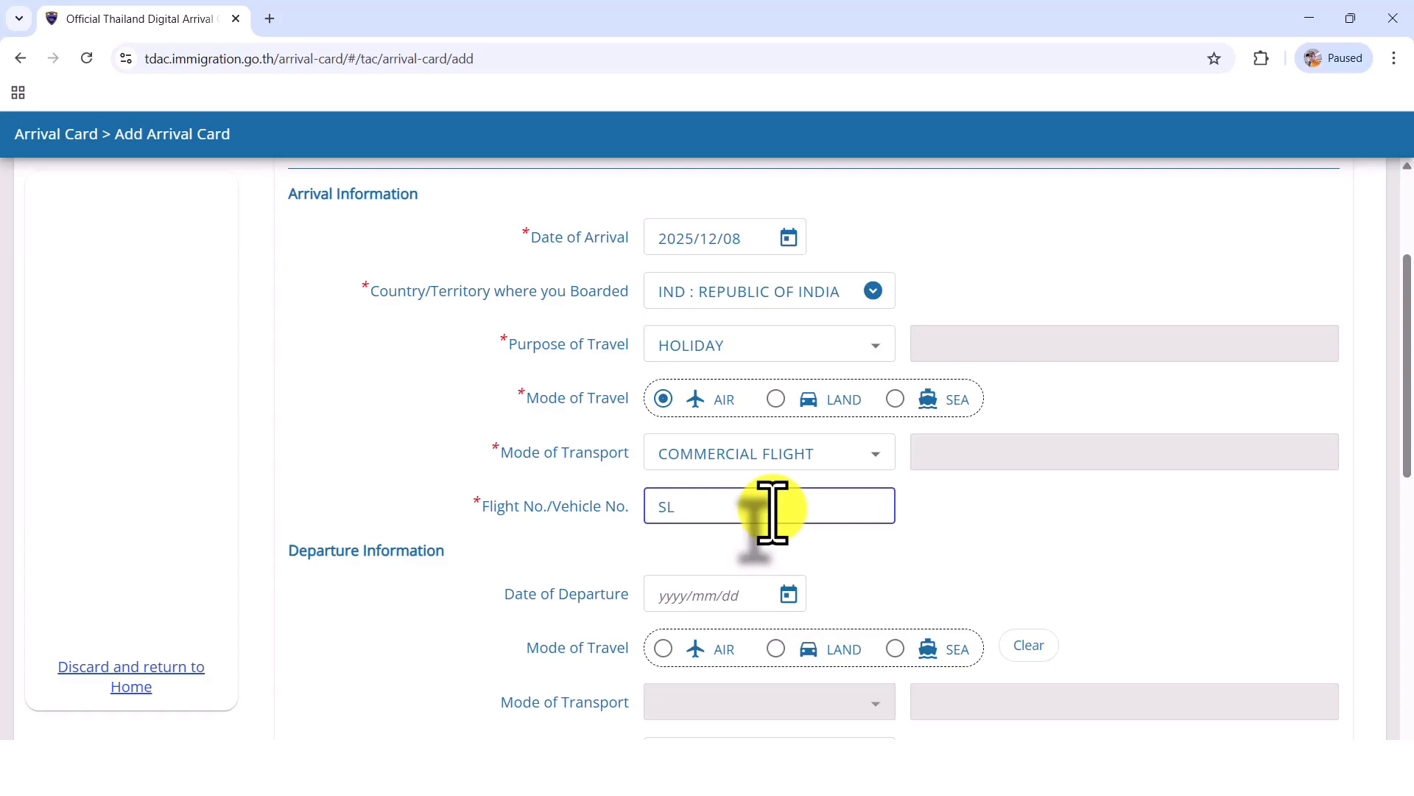
{"action": "type", "text": "245"}
{"action": "left_click", "coordinate": [998, 509]}
Step: Set the date of departure to 2025/12/22 in the departure information
{"action": "scroll", "coordinate": [1002, 509], "scroll_direction": "down", "scroll_amount": 2}
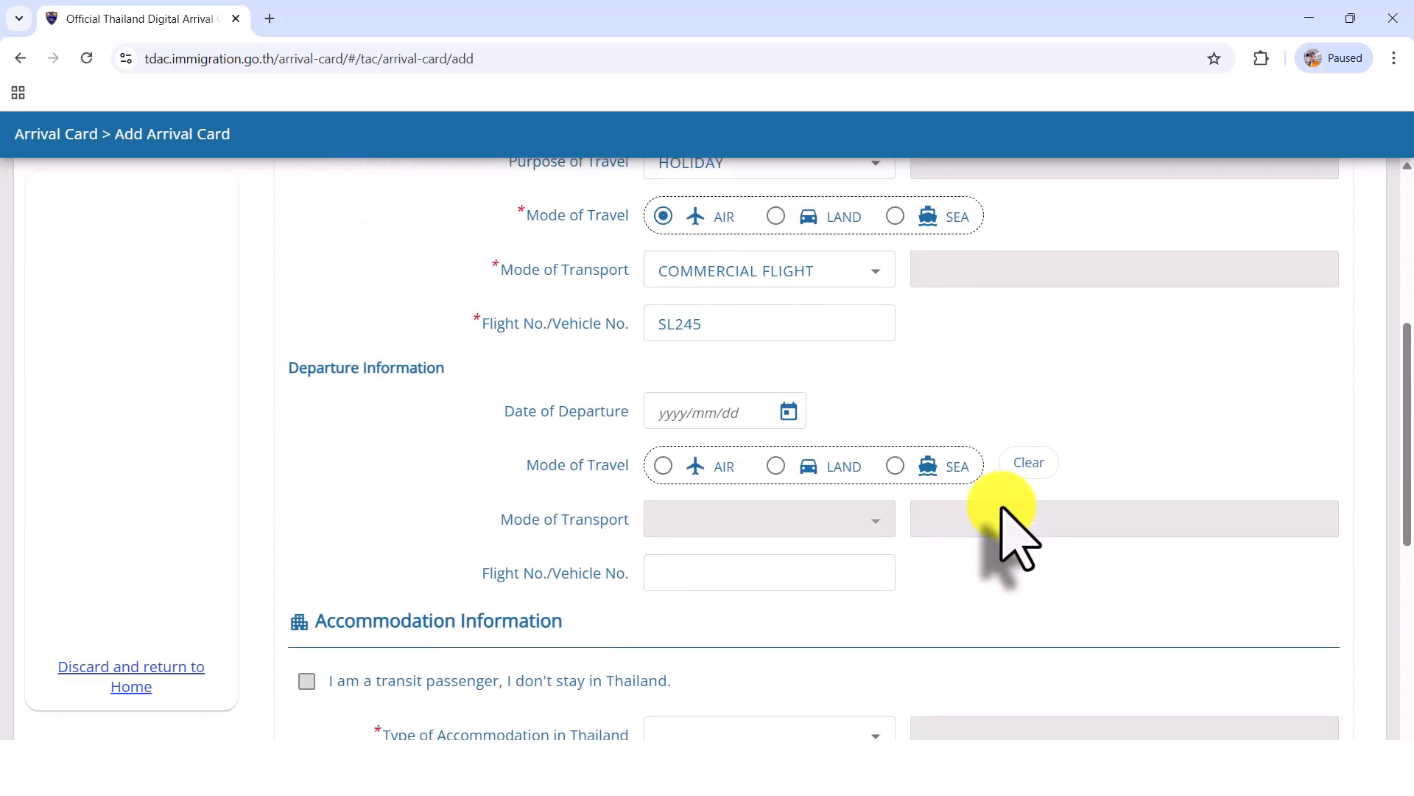
{"action": "scroll", "coordinate": [871, 380], "scroll_direction": "up", "scroll_amount": 1}
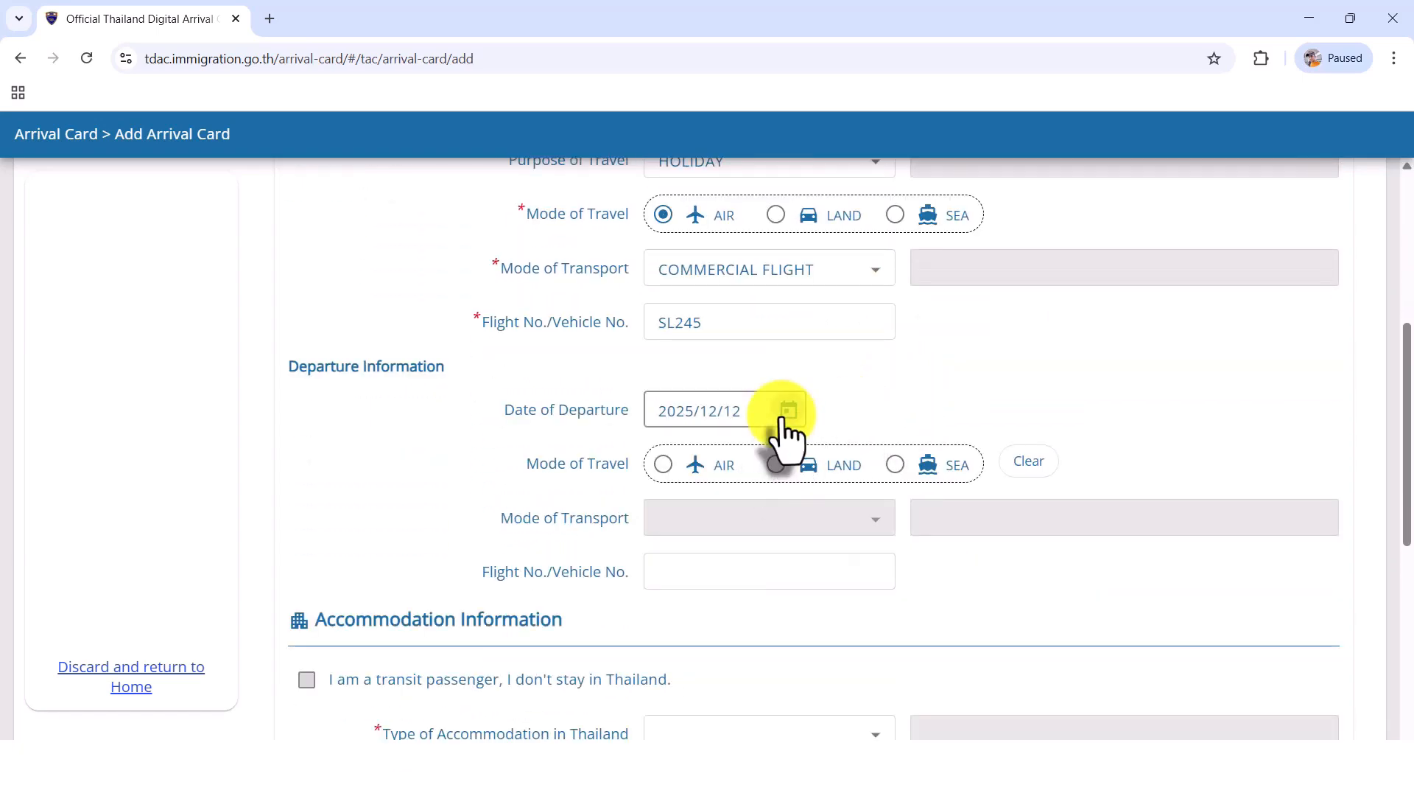
{"action": "left_click", "coordinate": [783, 411]}
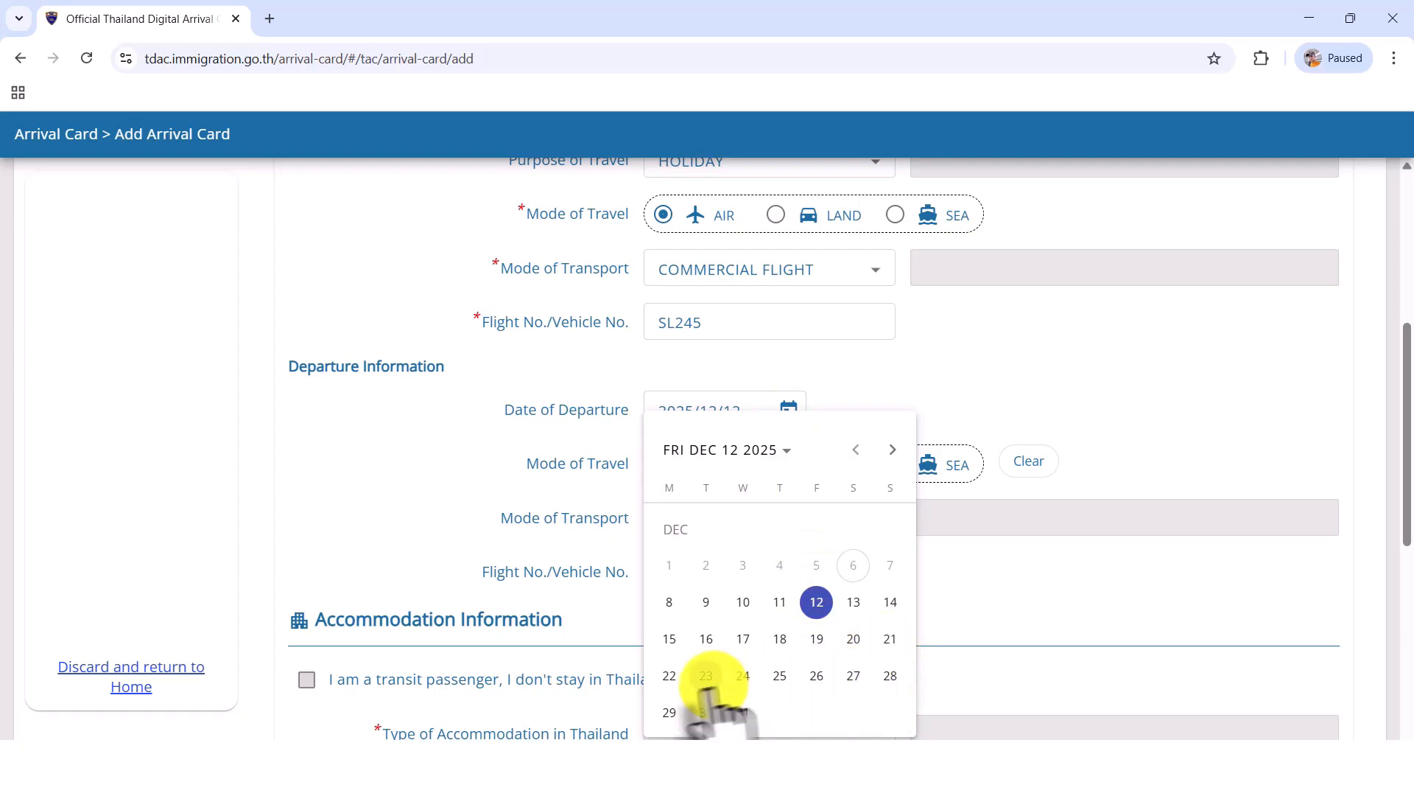
{"action": "left_click", "coordinate": [667, 677]}
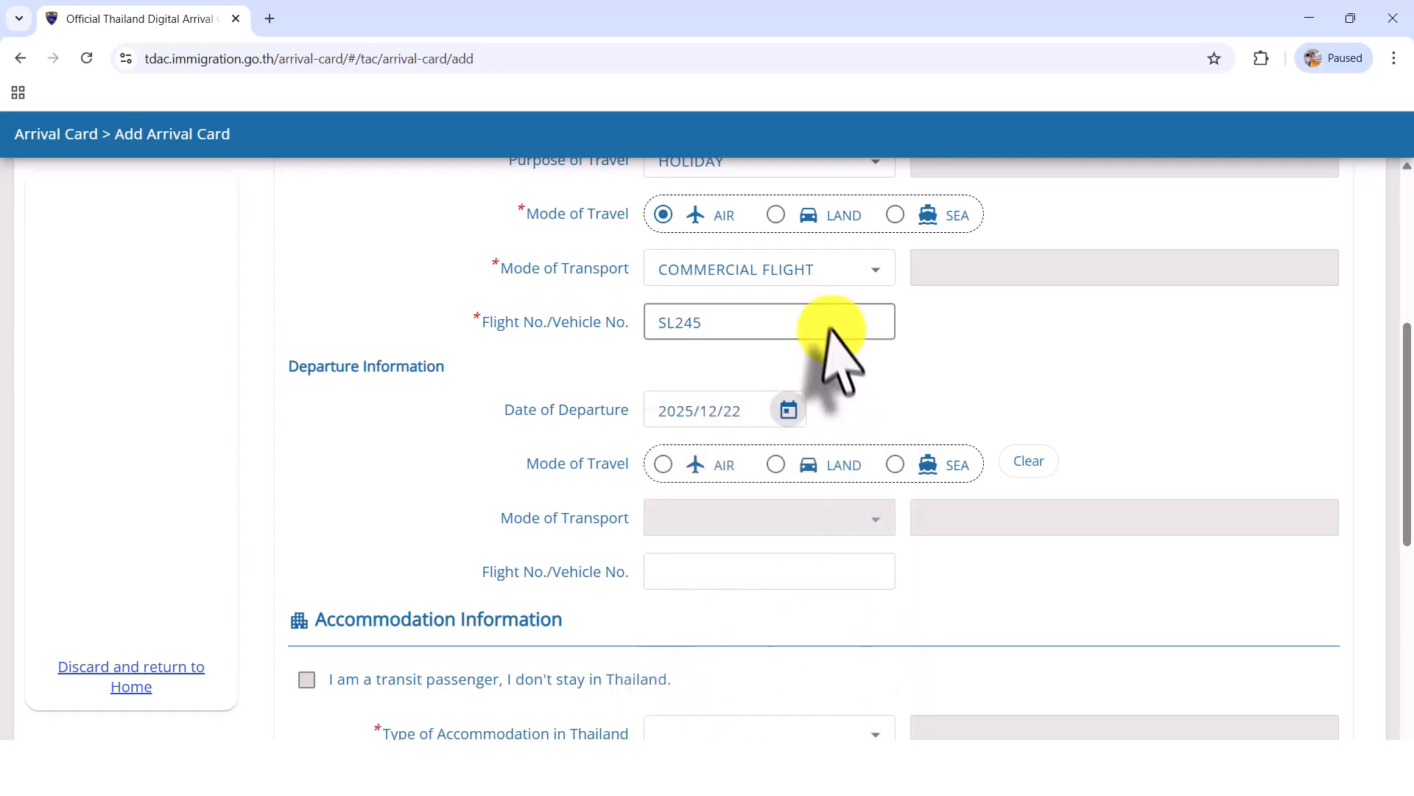
Step: Set the departure travel to AIR by COMMERCIAL FLIGHT with flight number SL244
{"action": "left_click", "coordinate": [663, 464]}
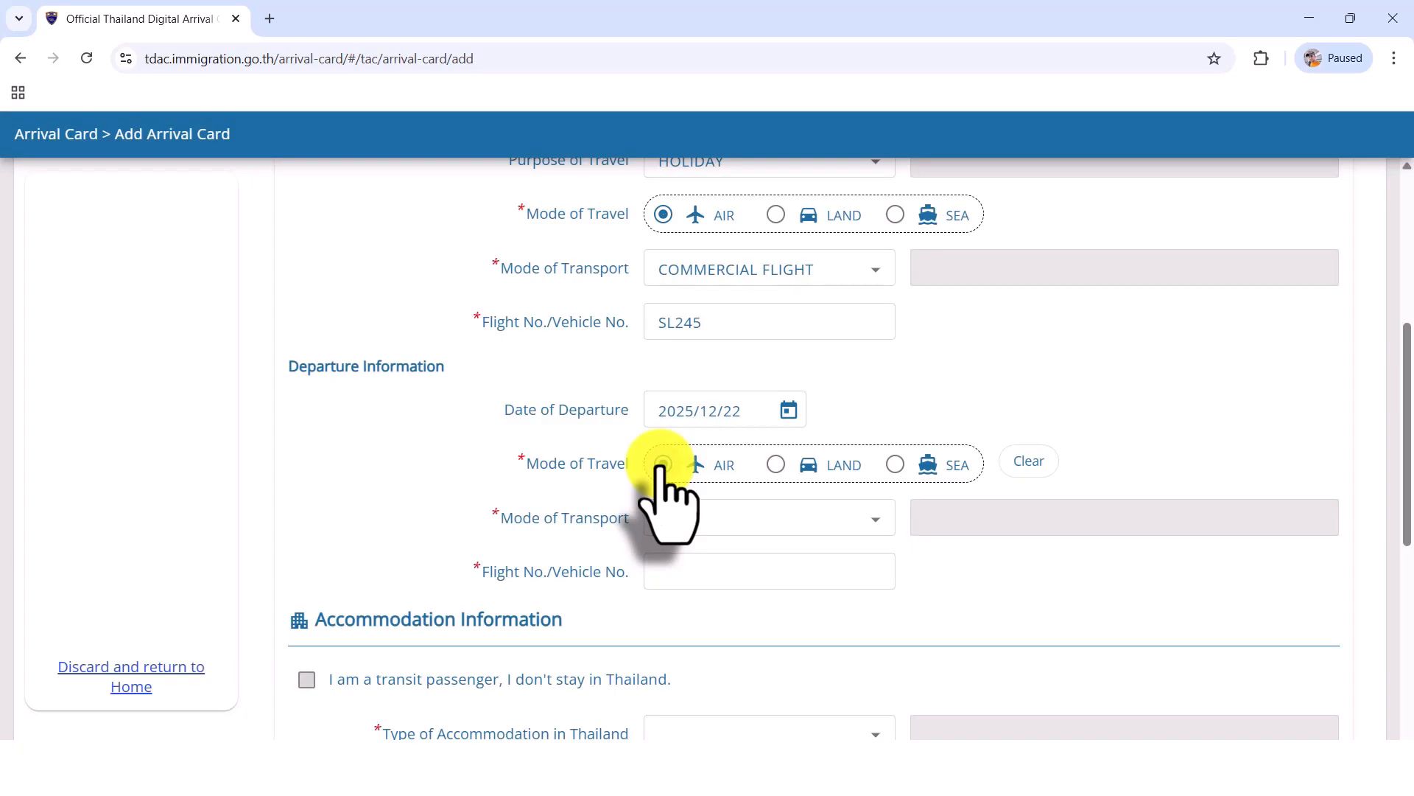
{"action": "left_click", "coordinate": [740, 517]}
{"action": "left_click", "coordinate": [740, 606]}
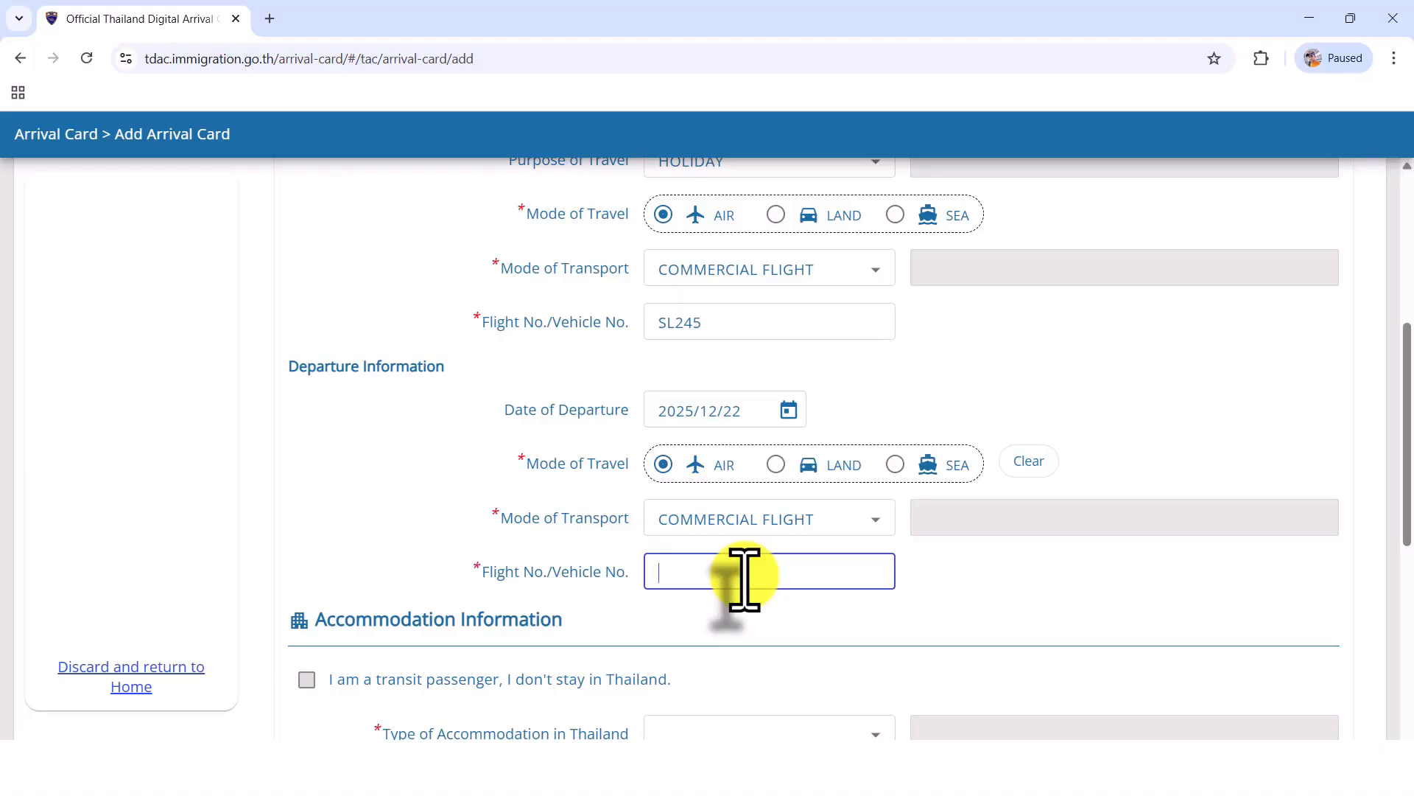
{"action": "type", "text": "SL244"}
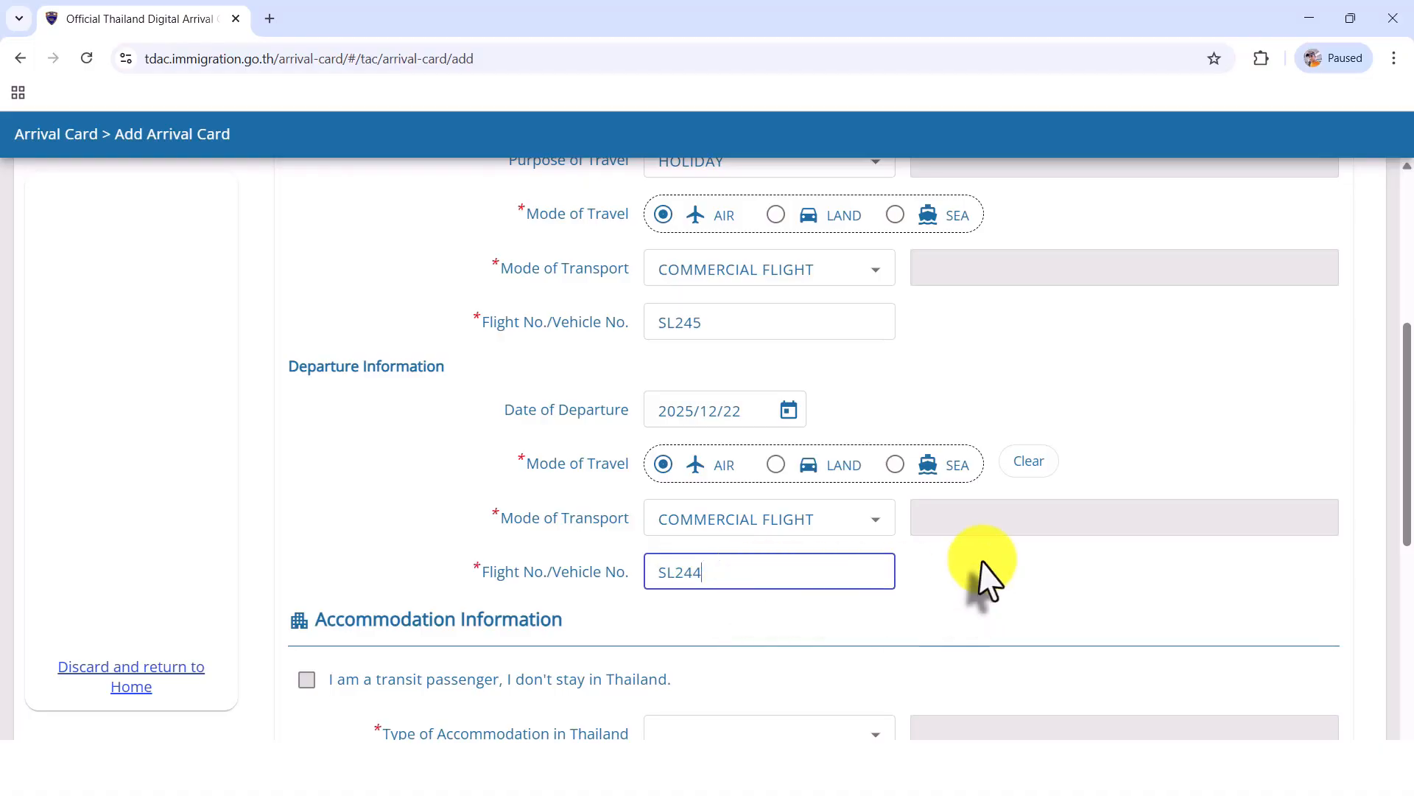
Step: Set the type of accommodation in Thailand to HOTEL and the province to BANGKOK
{"action": "scroll", "coordinate": [1102, 280], "scroll_direction": "down", "scroll_amount": 6}
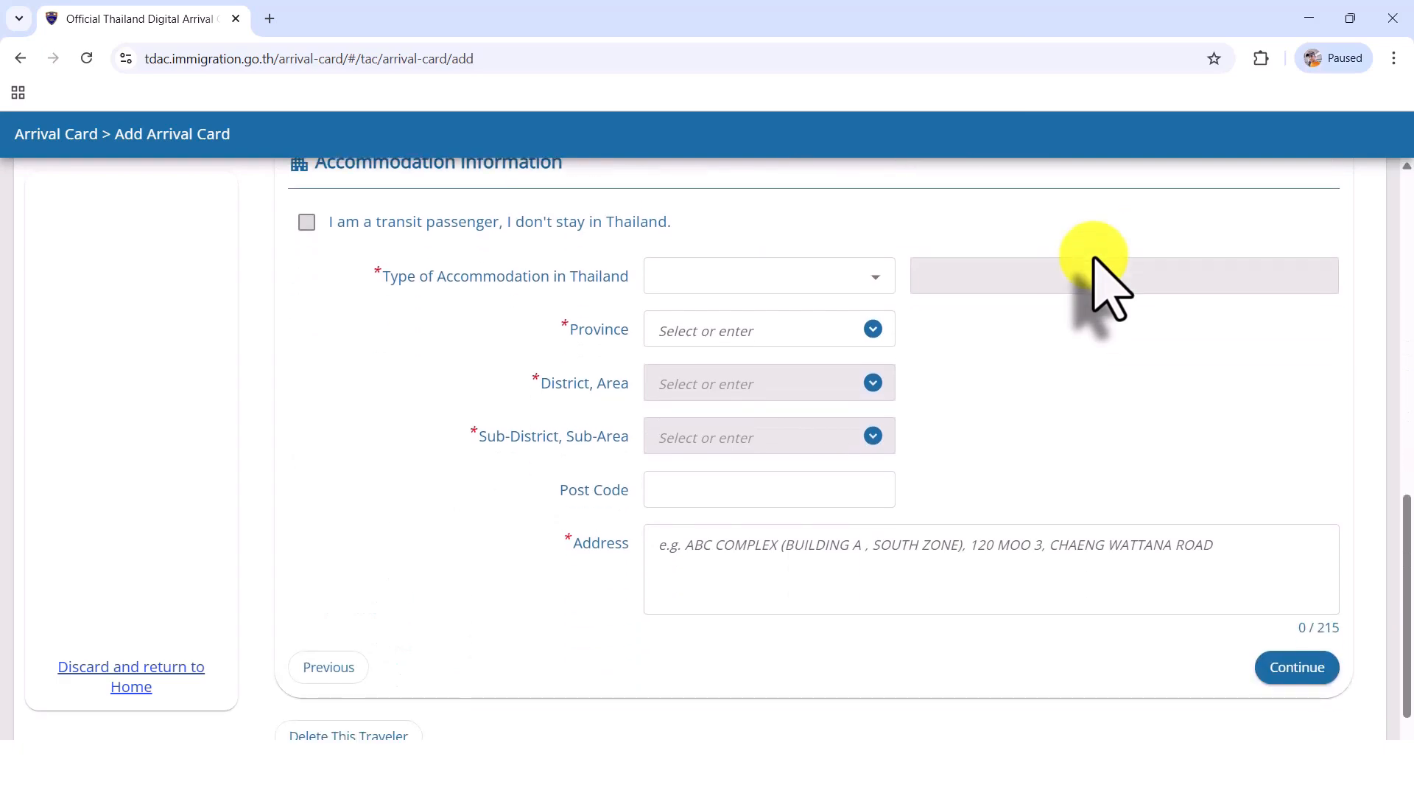
{"action": "scroll", "coordinate": [1005, 295], "scroll_direction": "up", "scroll_amount": 1}
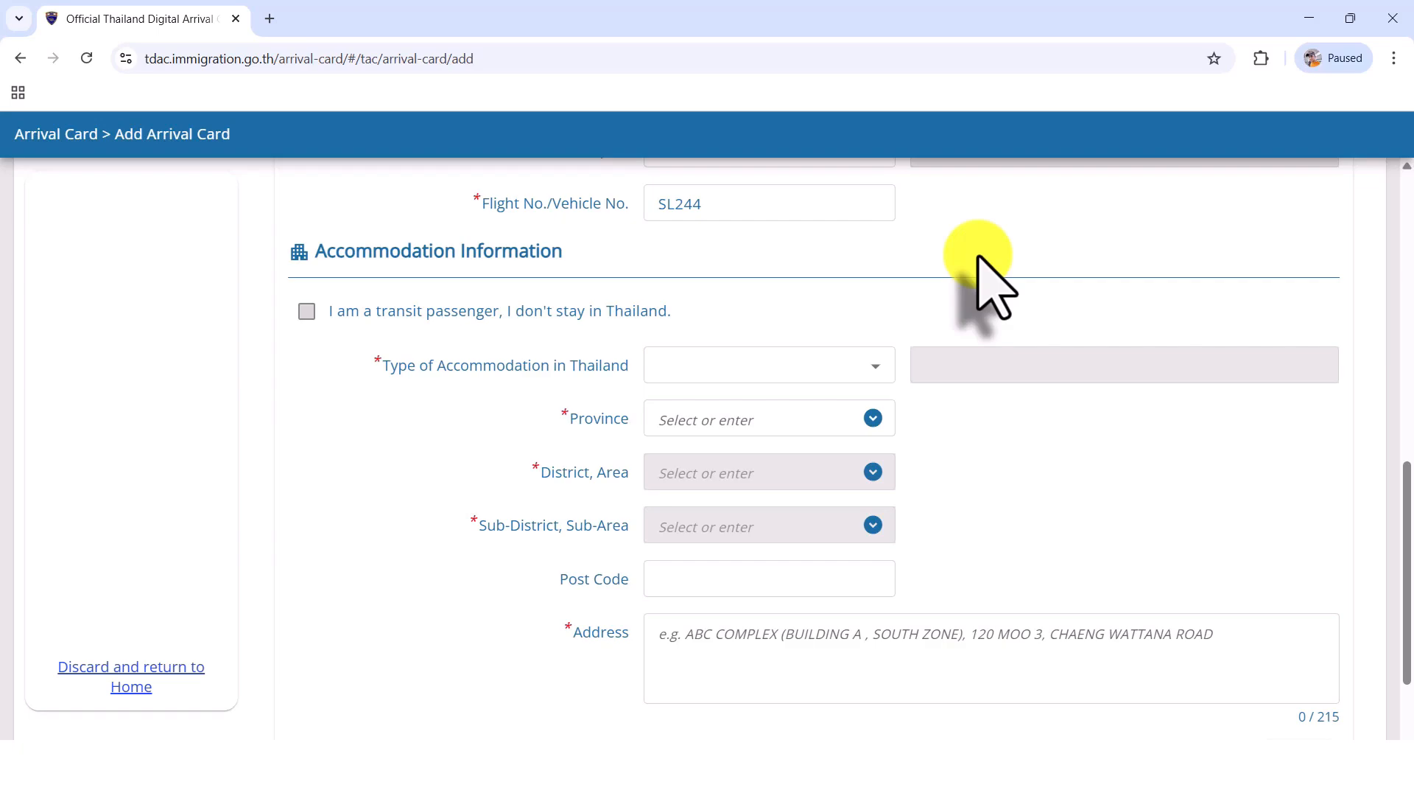
{"action": "left_click", "coordinate": [865, 371]}
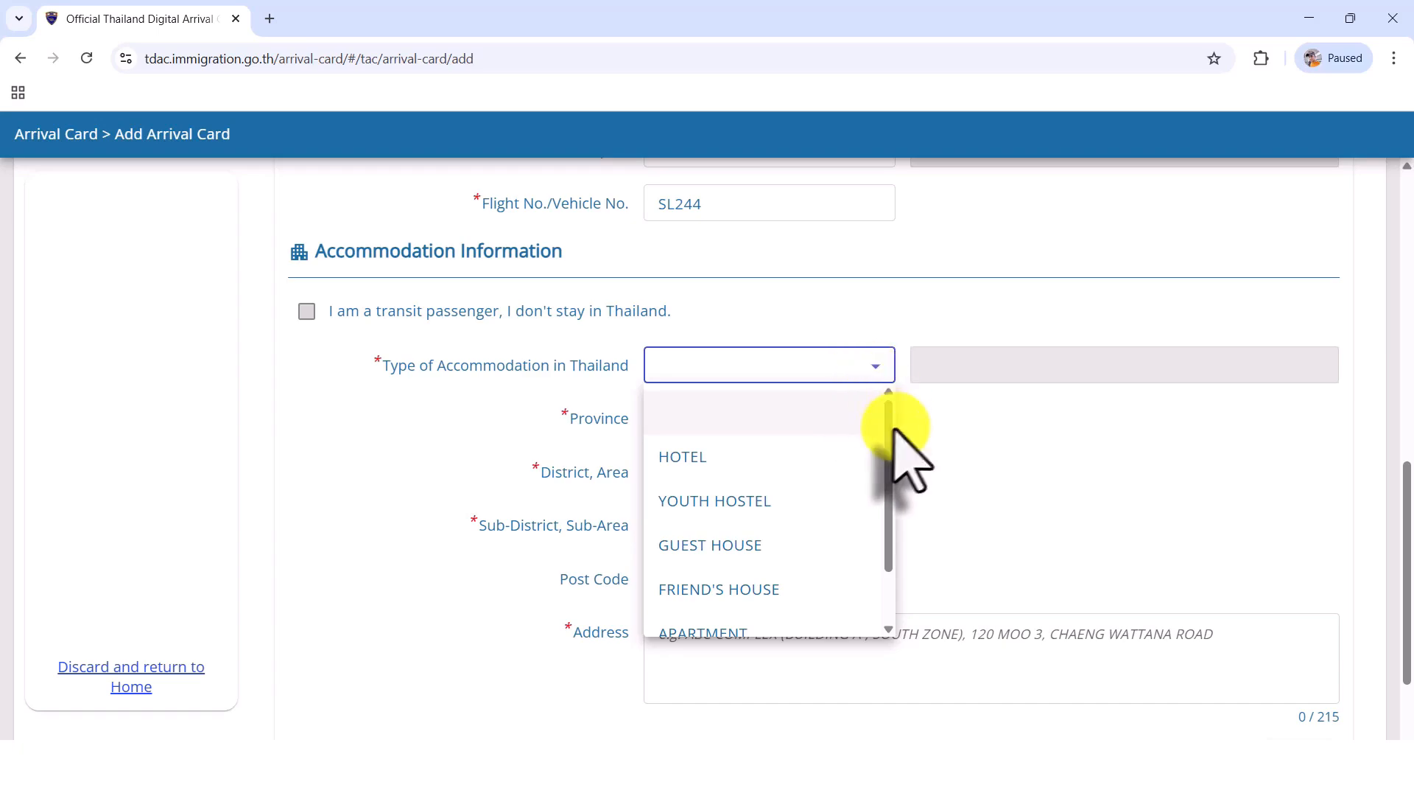
{"action": "mouse_move", "coordinate": [890, 432]}
{"action": "left_mouse_down"}
{"action": "mouse_move", "coordinate": [893, 510]}
{"action": "mouse_move", "coordinate": [890, 457]}
{"action": "left_mouse_up"}
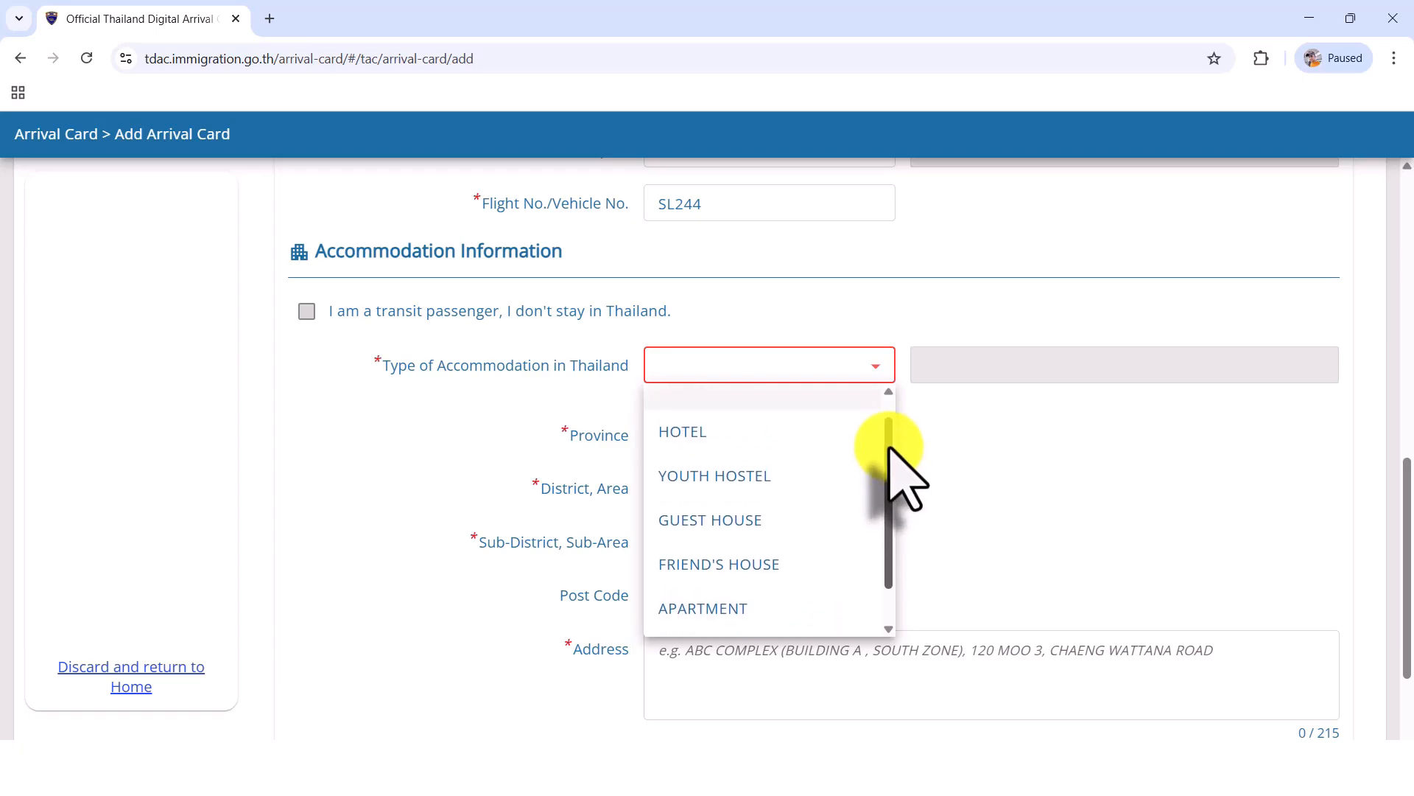
{"action": "left_click", "coordinate": [824, 443]}
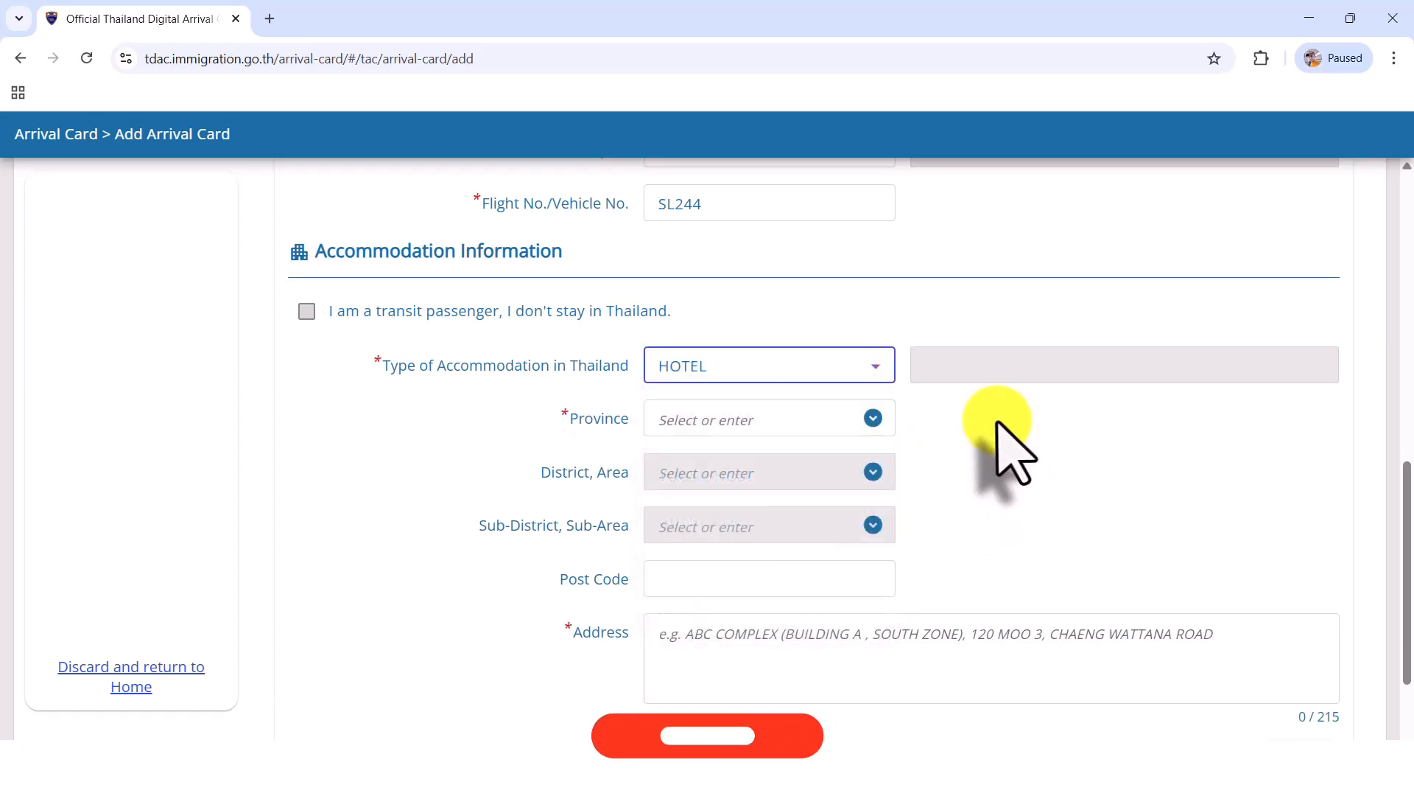
{"action": "left_click", "coordinate": [872, 418]}
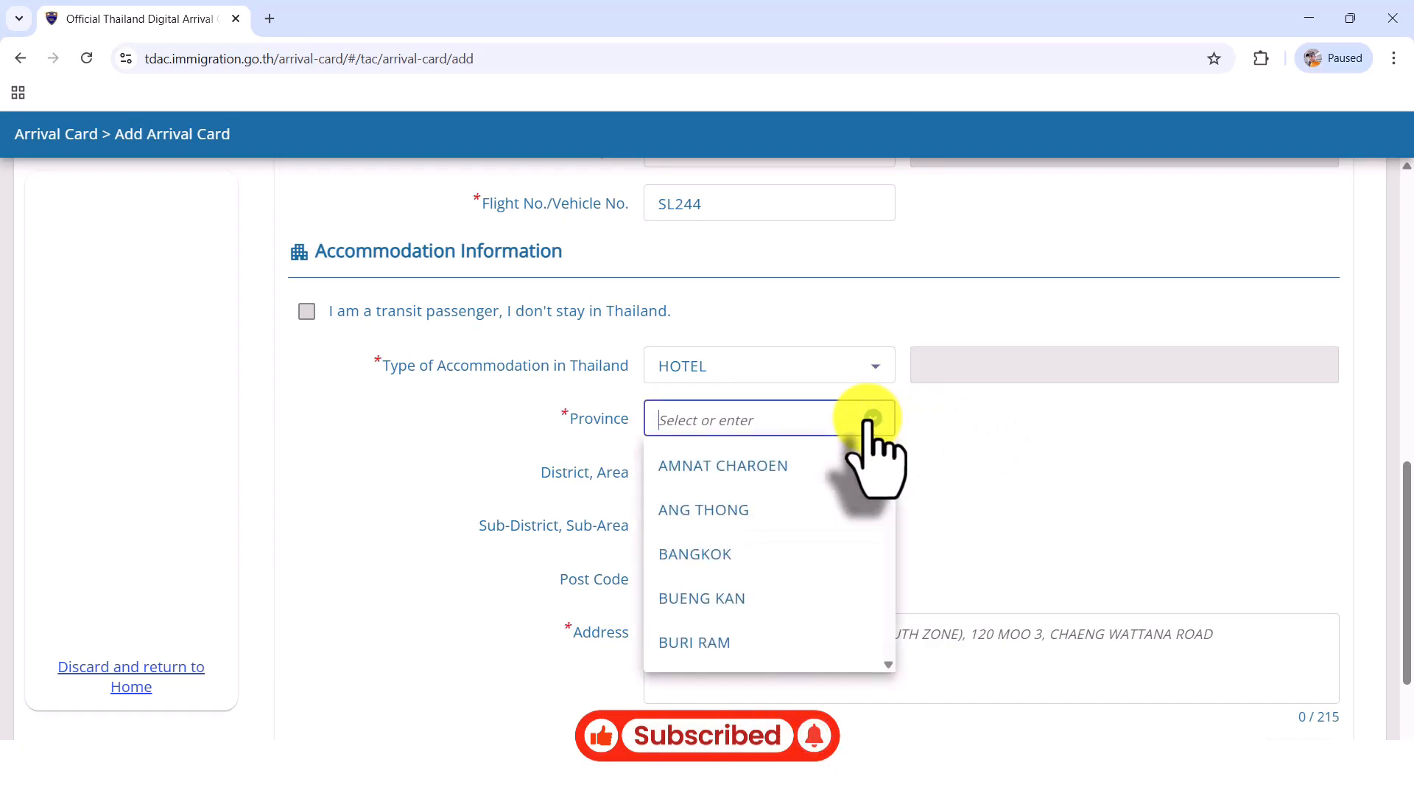
{"action": "left_click", "coordinate": [768, 554]}
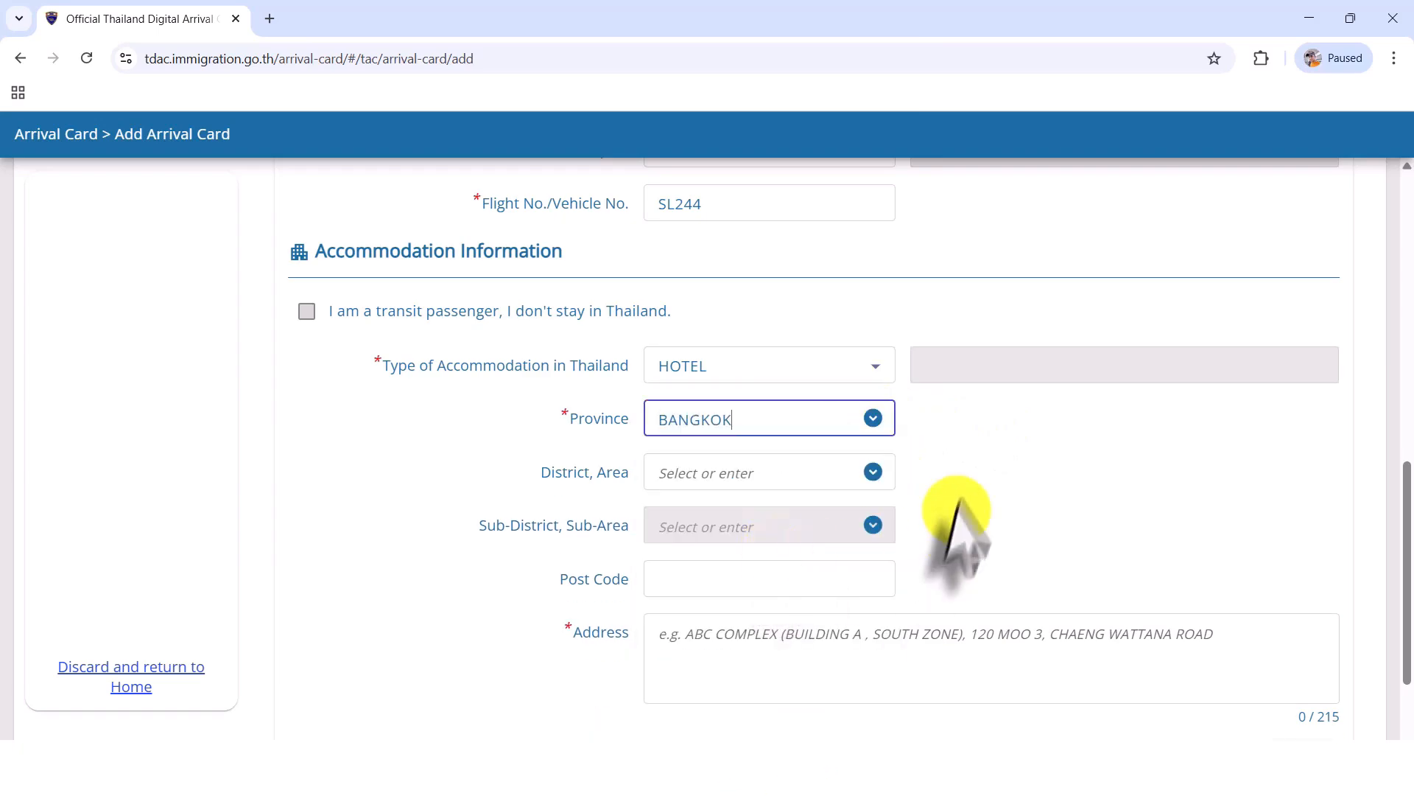
{"action": "left_click", "coordinate": [963, 475]}
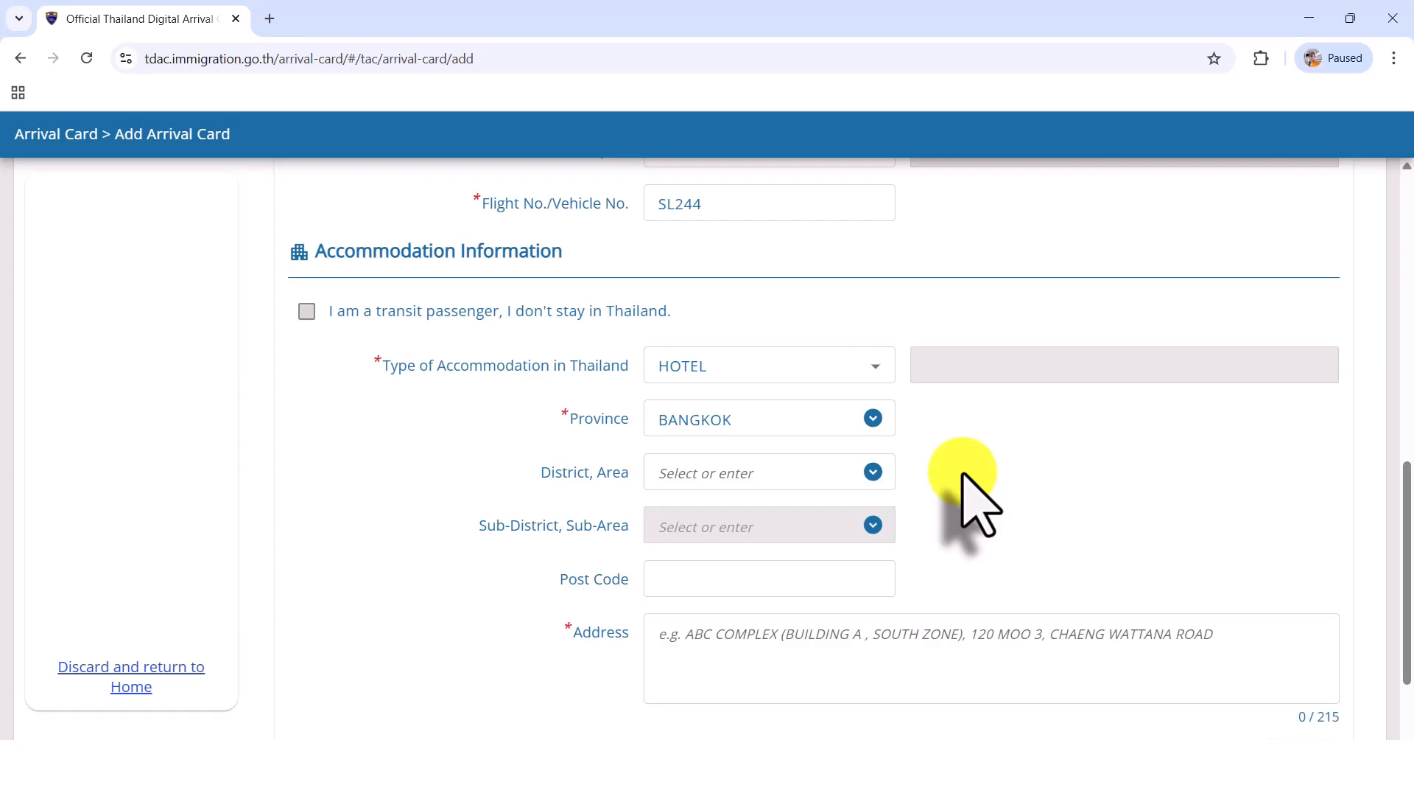
Step: Select PHRA NAKHON as the district of the accommodation
{"action": "scroll", "coordinate": [986, 478], "scroll_direction": "down", "scroll_amount": 1}
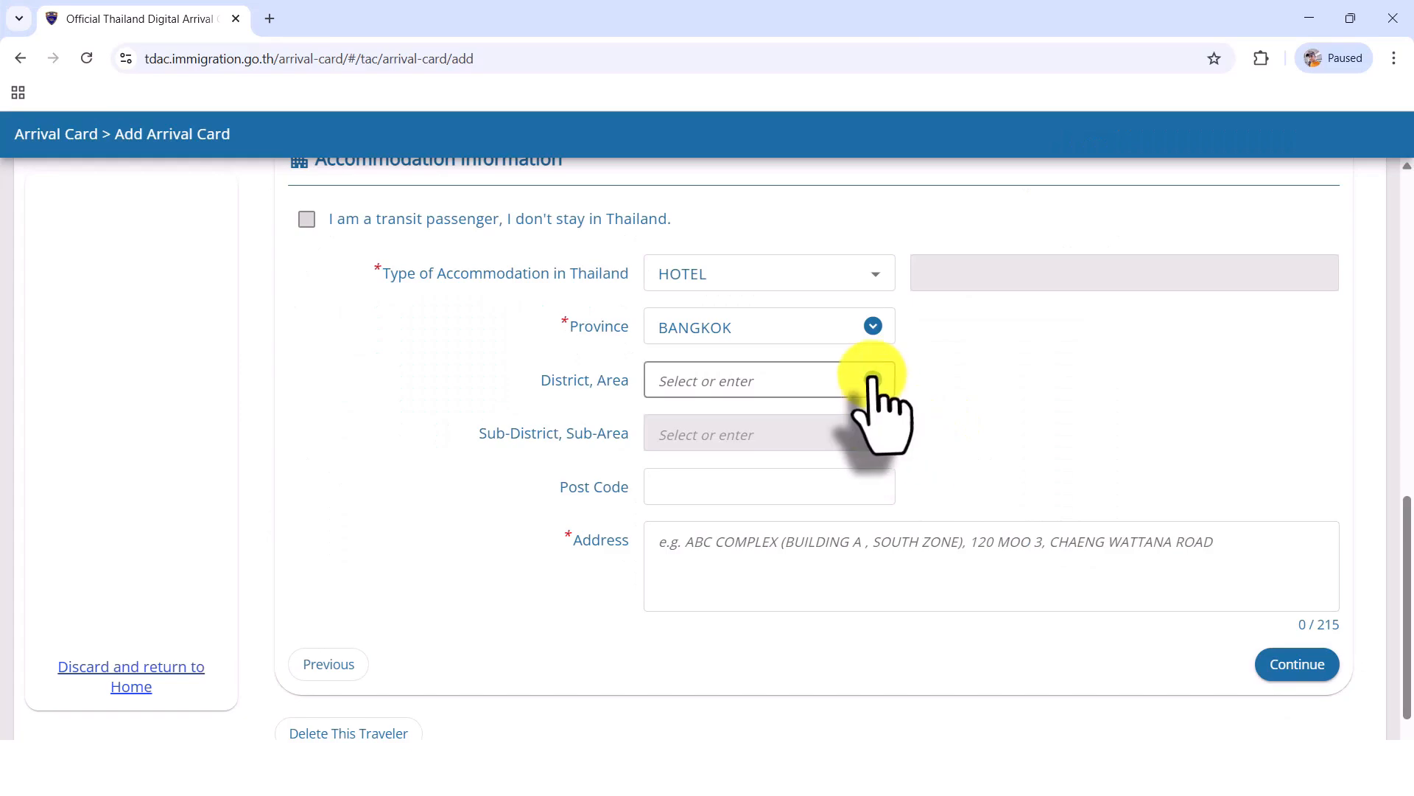
{"action": "left_click", "coordinate": [873, 379]}
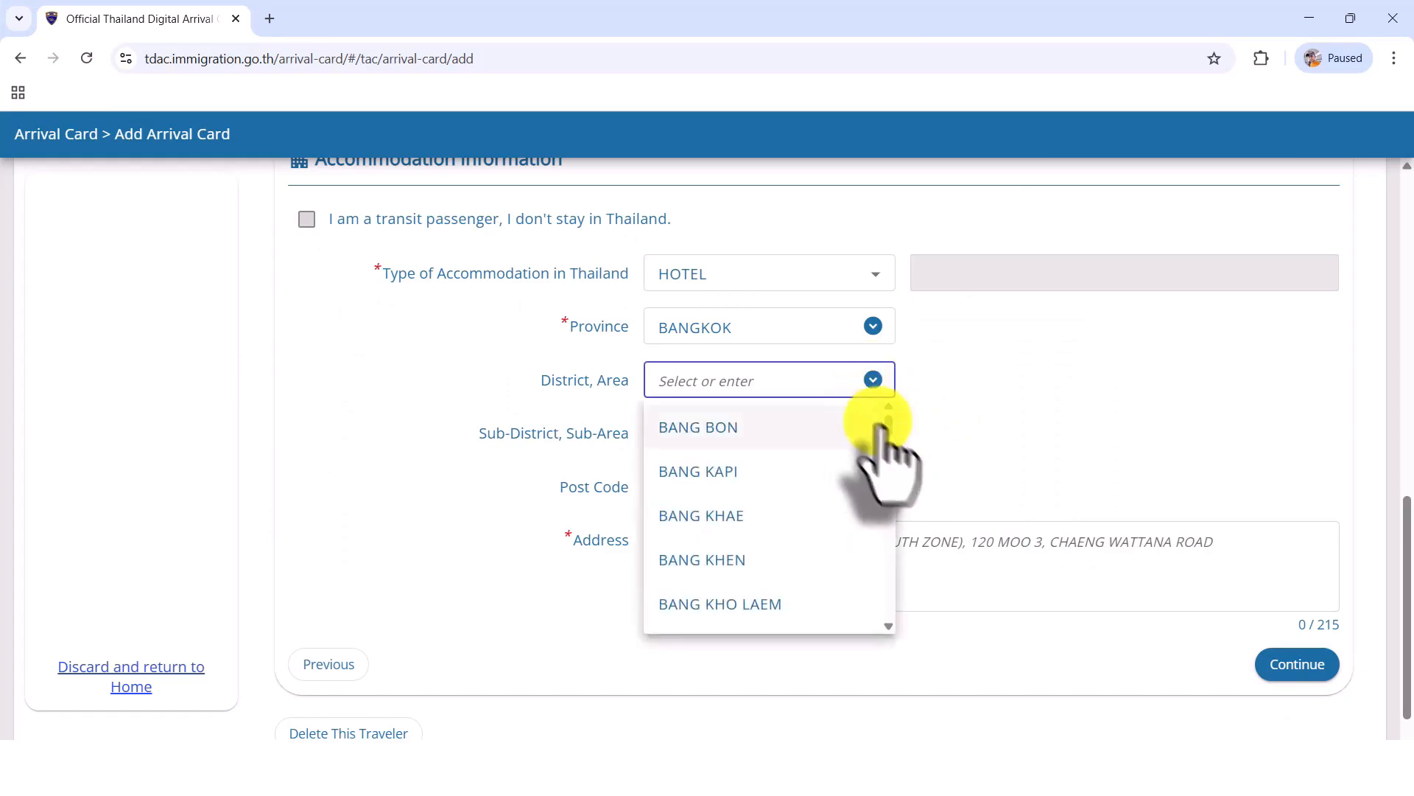
{"action": "scroll", "coordinate": [884, 464], "scroll_direction": "down", "scroll_amount": 5}
{"action": "left_click_drag", "start_coordinate": [884, 483], "coordinate": [890, 559]}
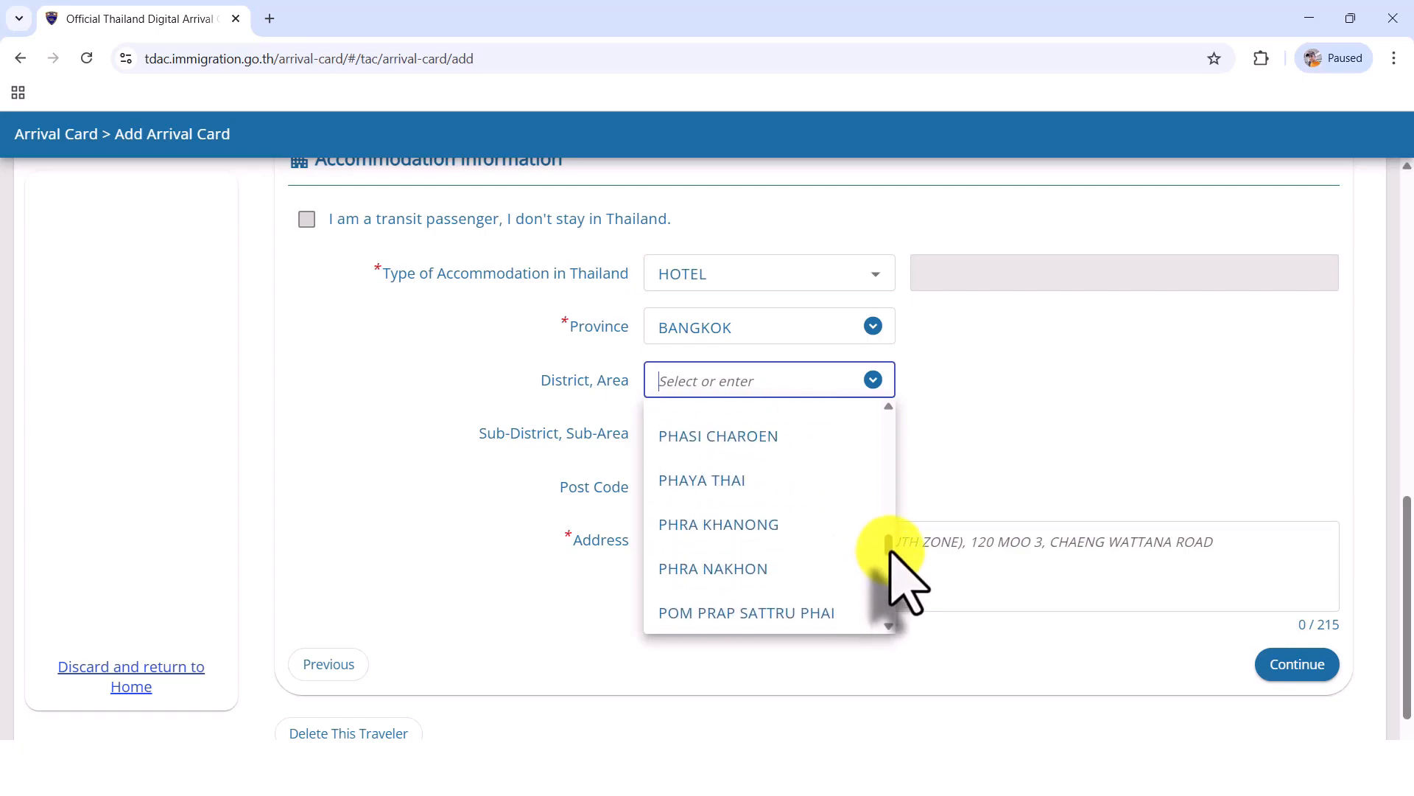
{"action": "left_click", "coordinate": [810, 571]}
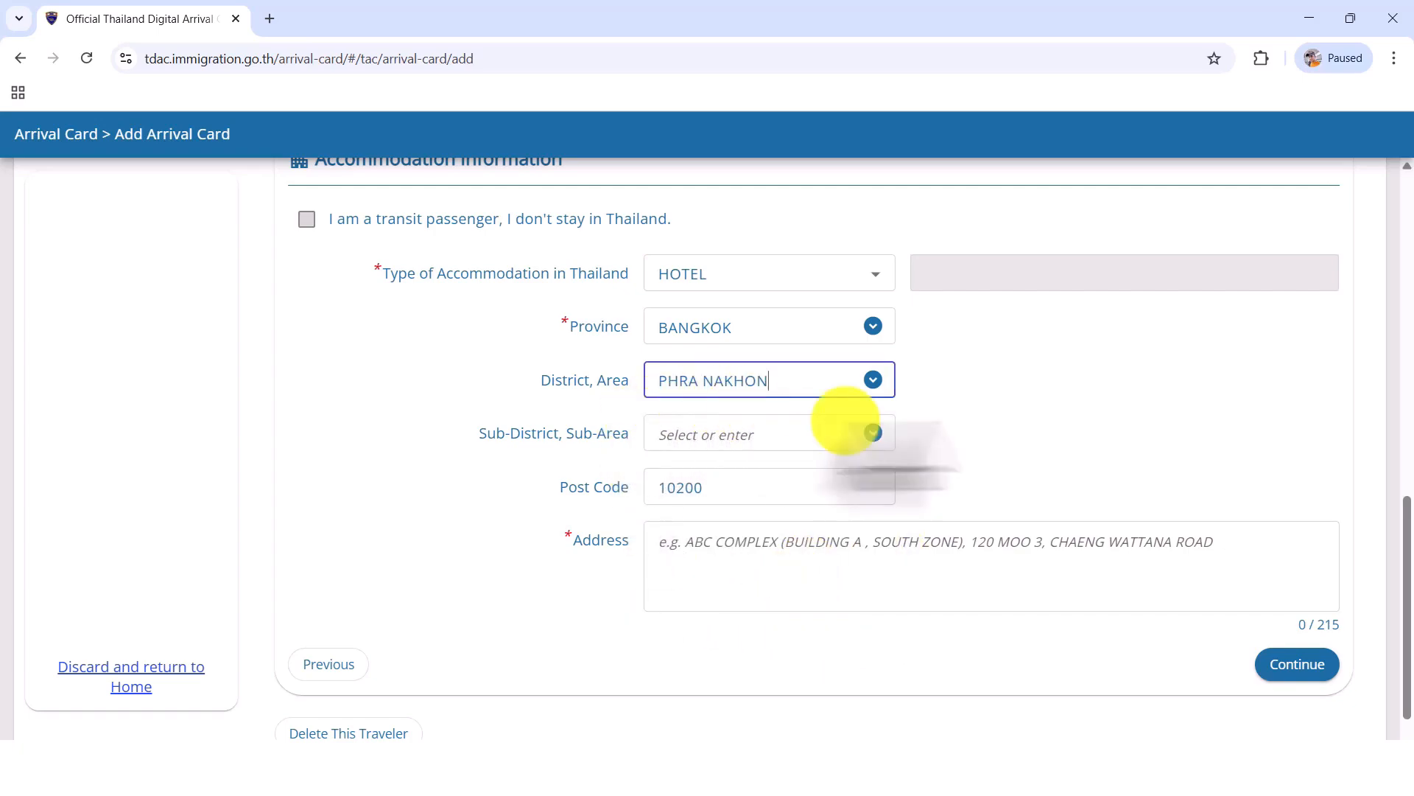
Step: Complete the accommodation with sub-district BAN PHAN THOM and the hotel's address, and continue to the Health Declaration
{"action": "left_click", "coordinate": [992, 426]}
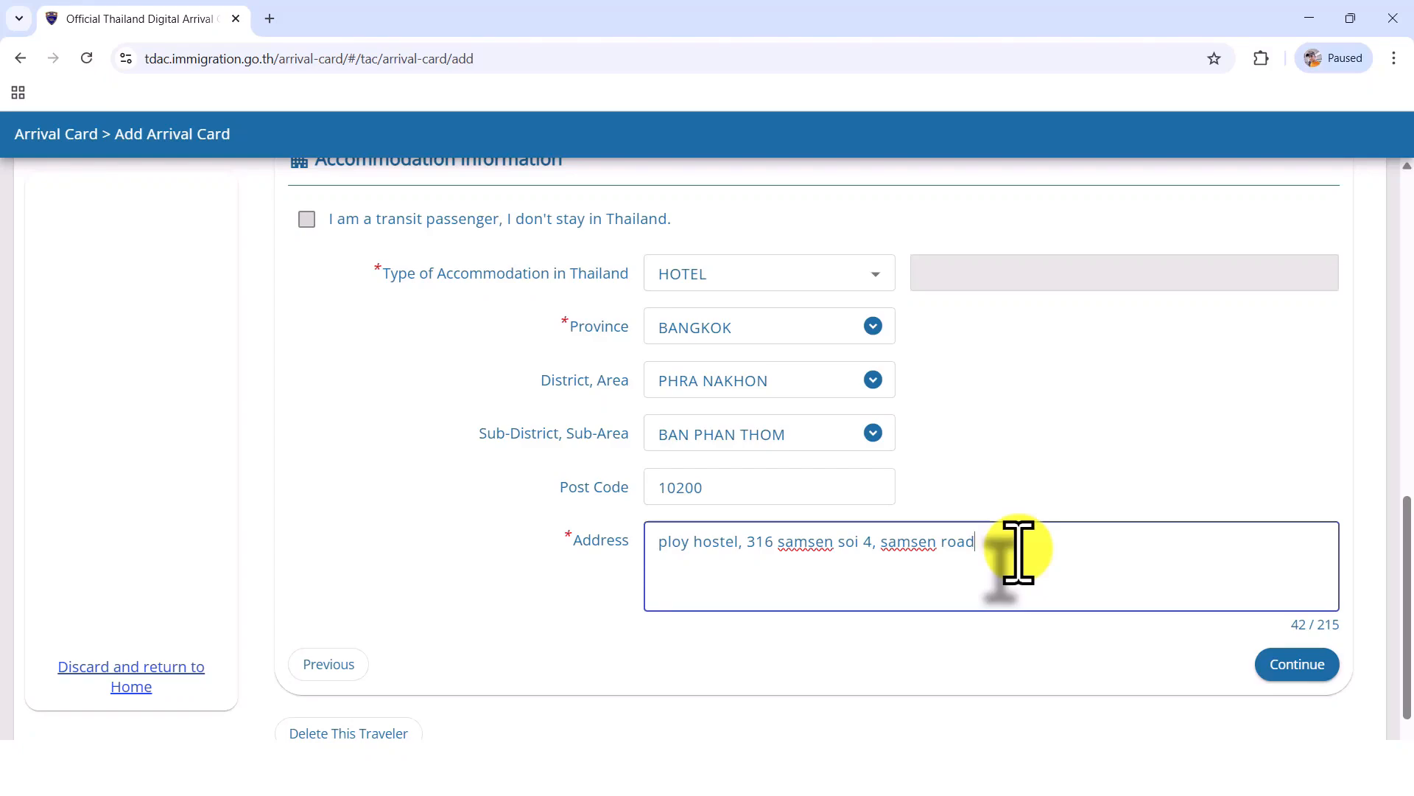
{"action": "left_click", "coordinate": [1296, 665]}
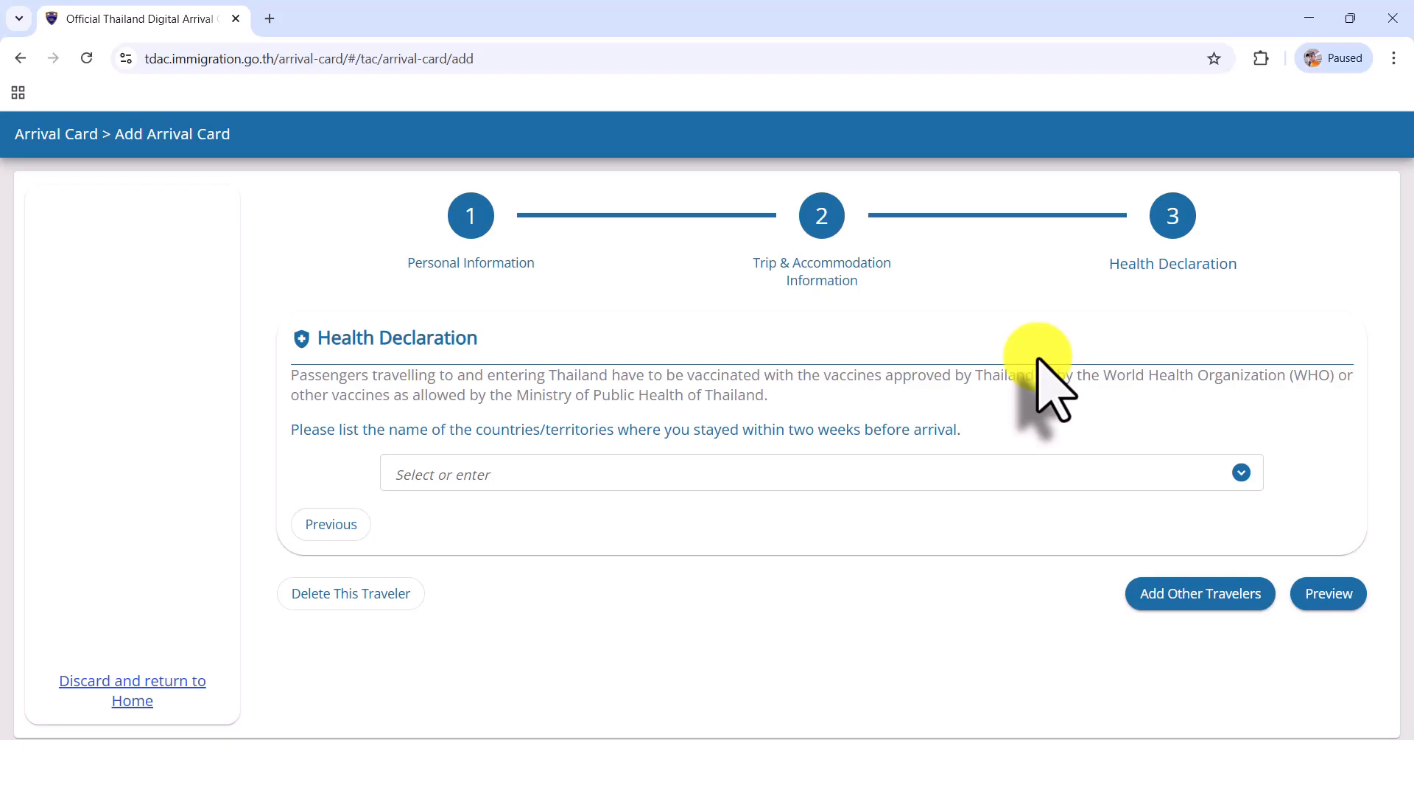
Step: Add CANADA and HONGKONG SAR, CHINA as the countries stayed in within two weeks before arrival
{"action": "left_click", "coordinate": [1244, 476]}
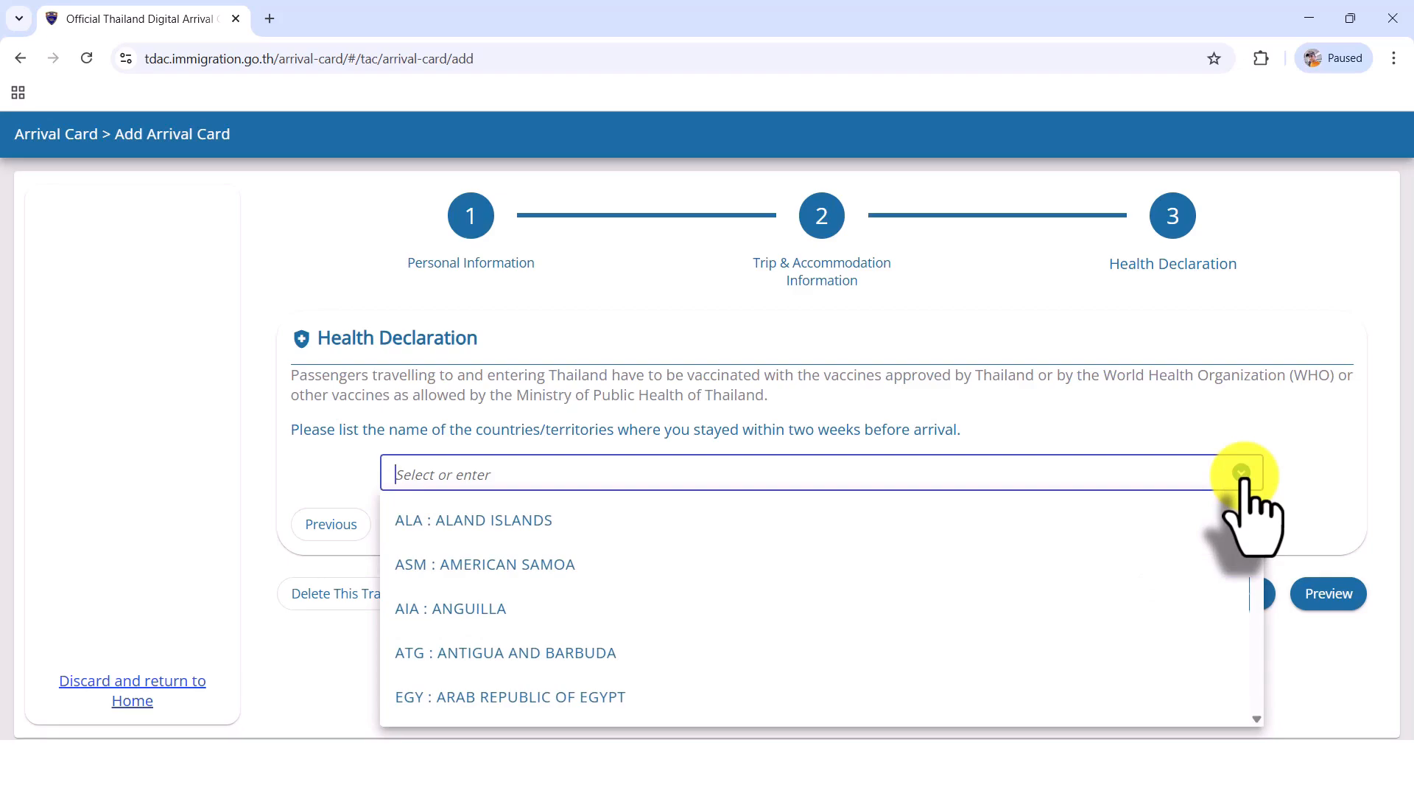
{"action": "type", "text": "CANAD"}
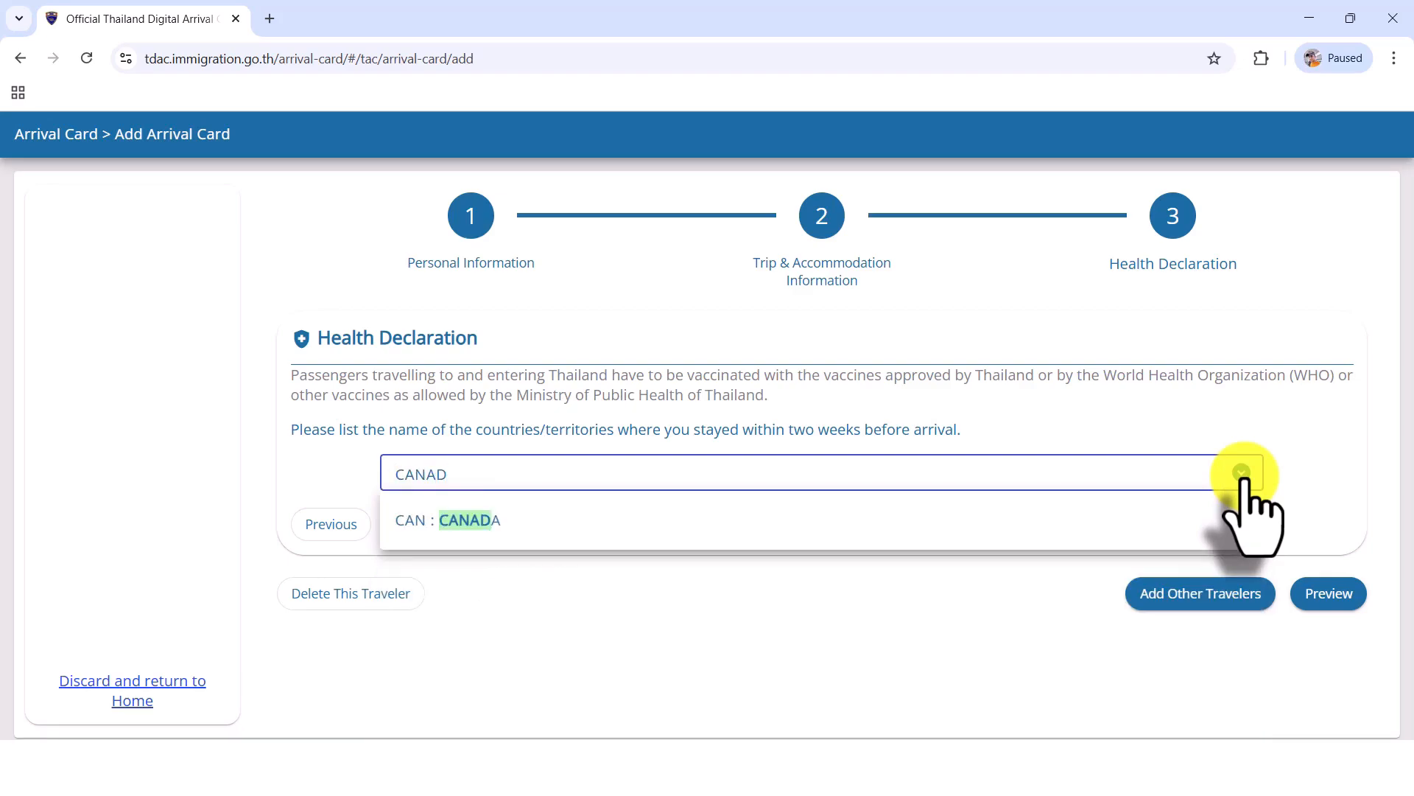
{"action": "left_click", "coordinate": [548, 523]}
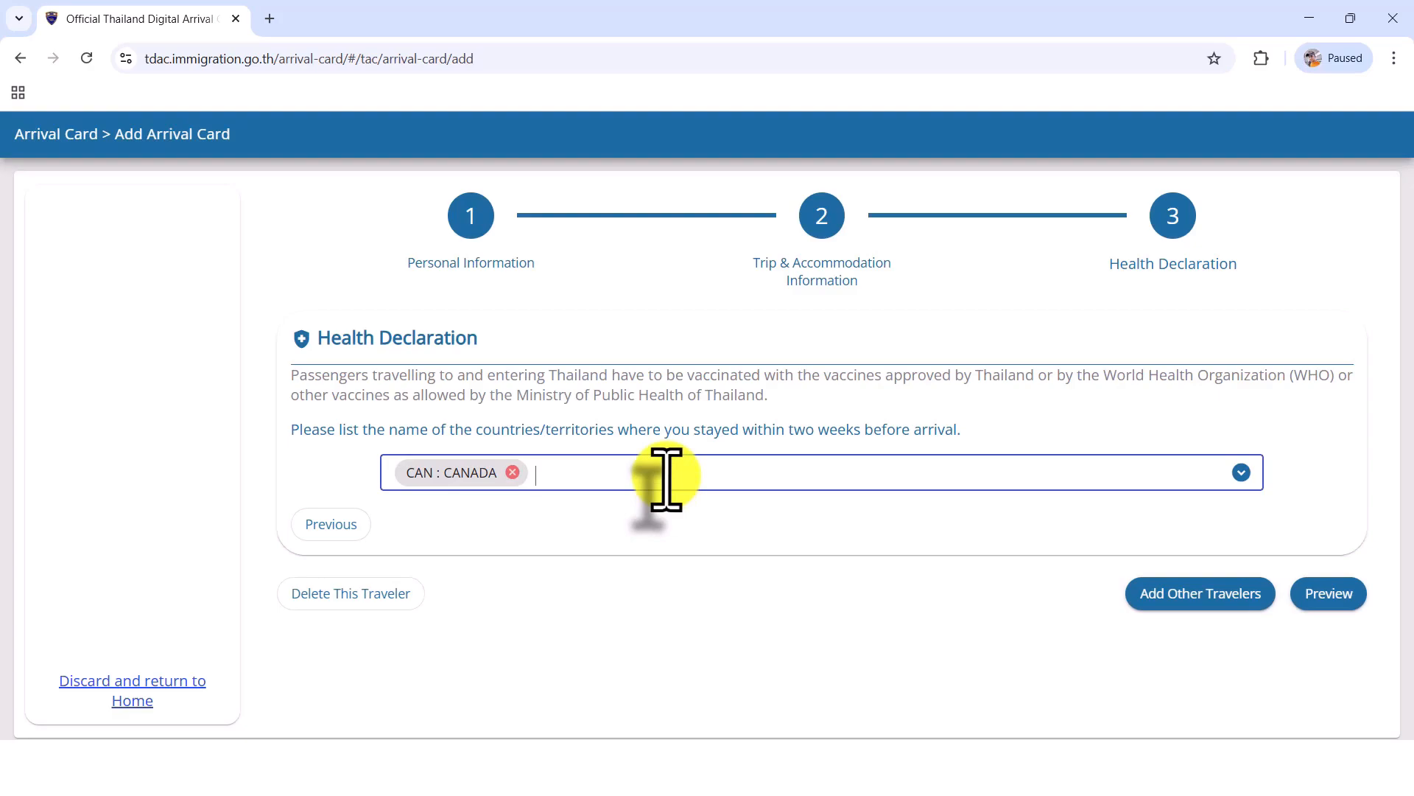
{"action": "type", "text": "HONGKONG"}
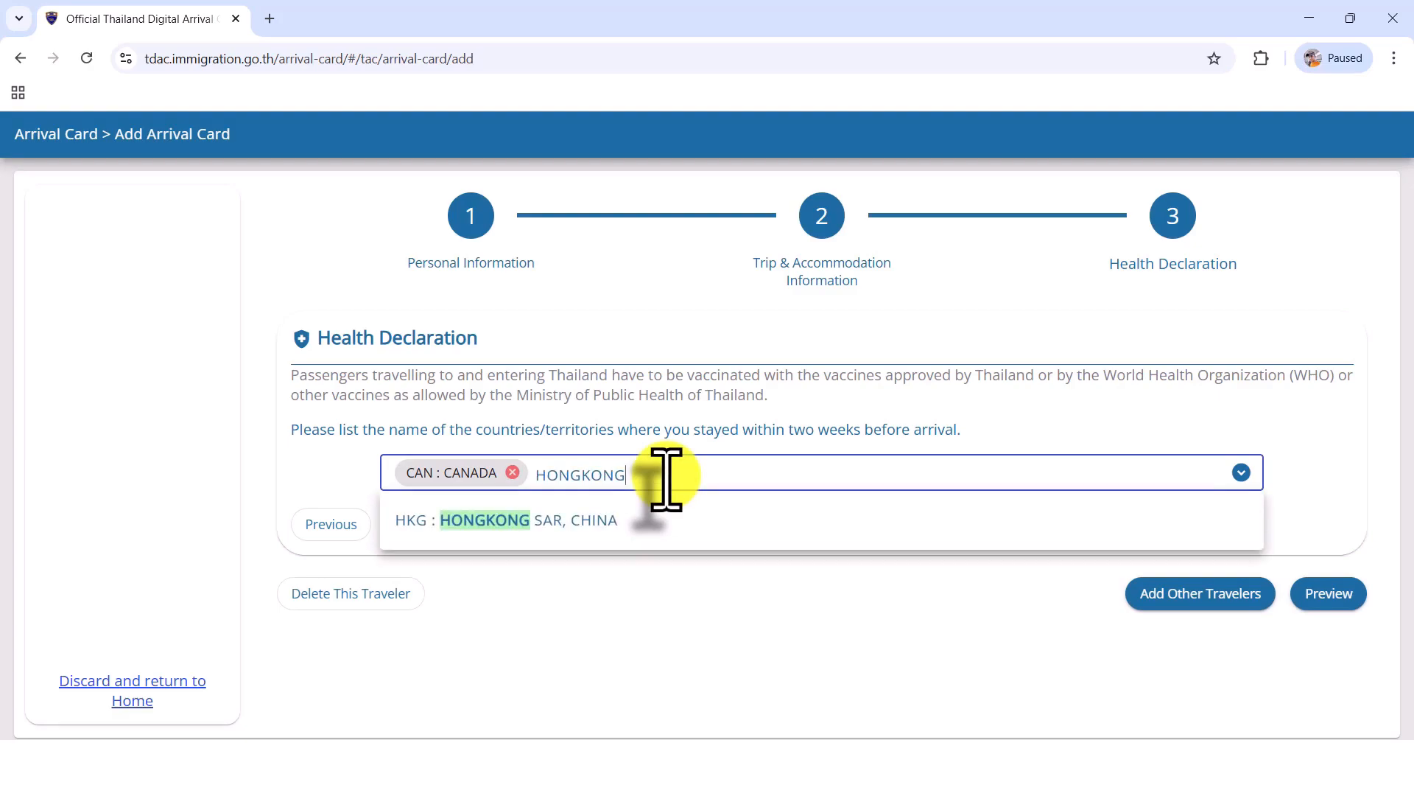
{"action": "left_click", "coordinate": [626, 520]}
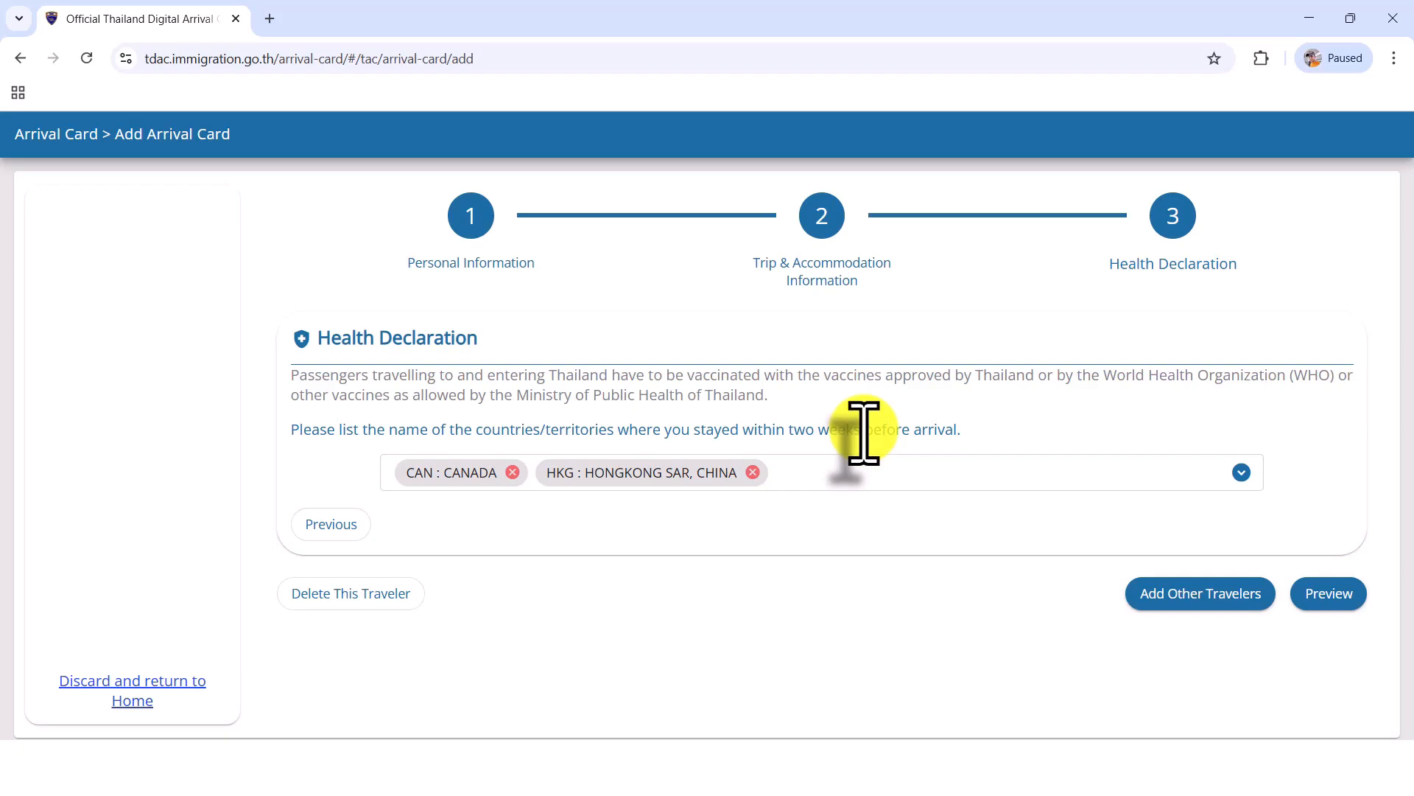
Step: Remove HONGKONG SAR, CHINA and CANADA from the countries stayed in before arrival, and open the arrival card's preview
{"action": "left_click", "coordinate": [752, 472]}
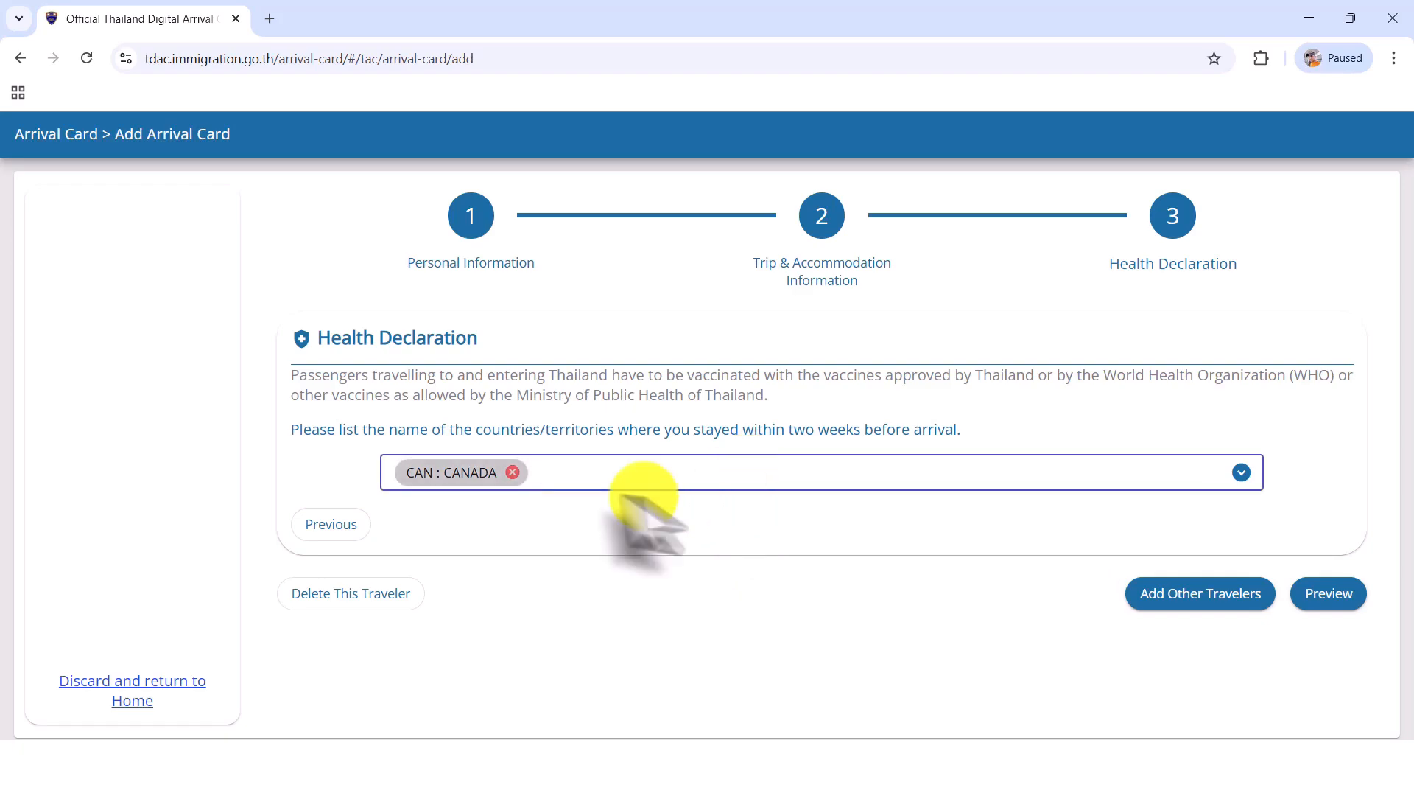
{"action": "left_click", "coordinate": [512, 472]}
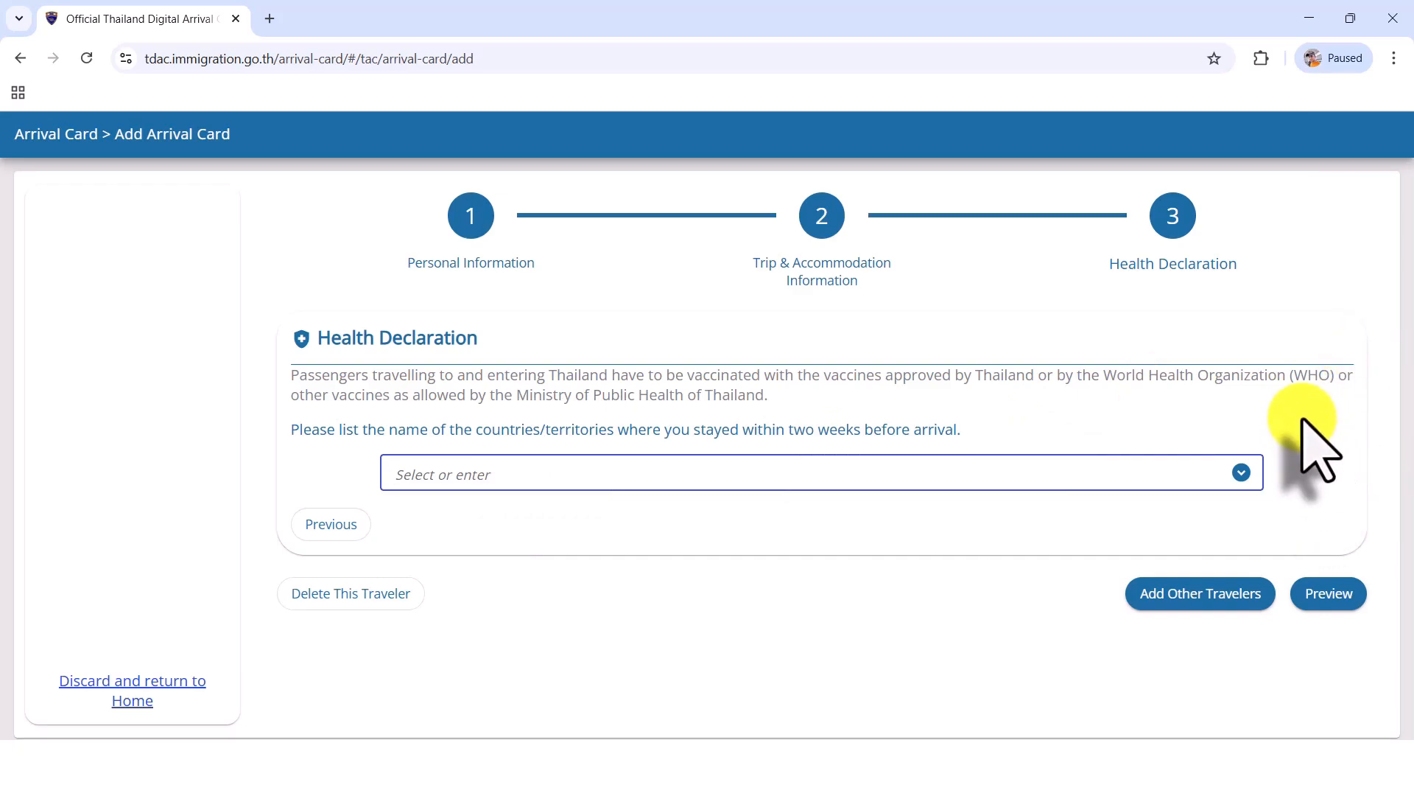
{"action": "left_click", "coordinate": [1337, 592]}
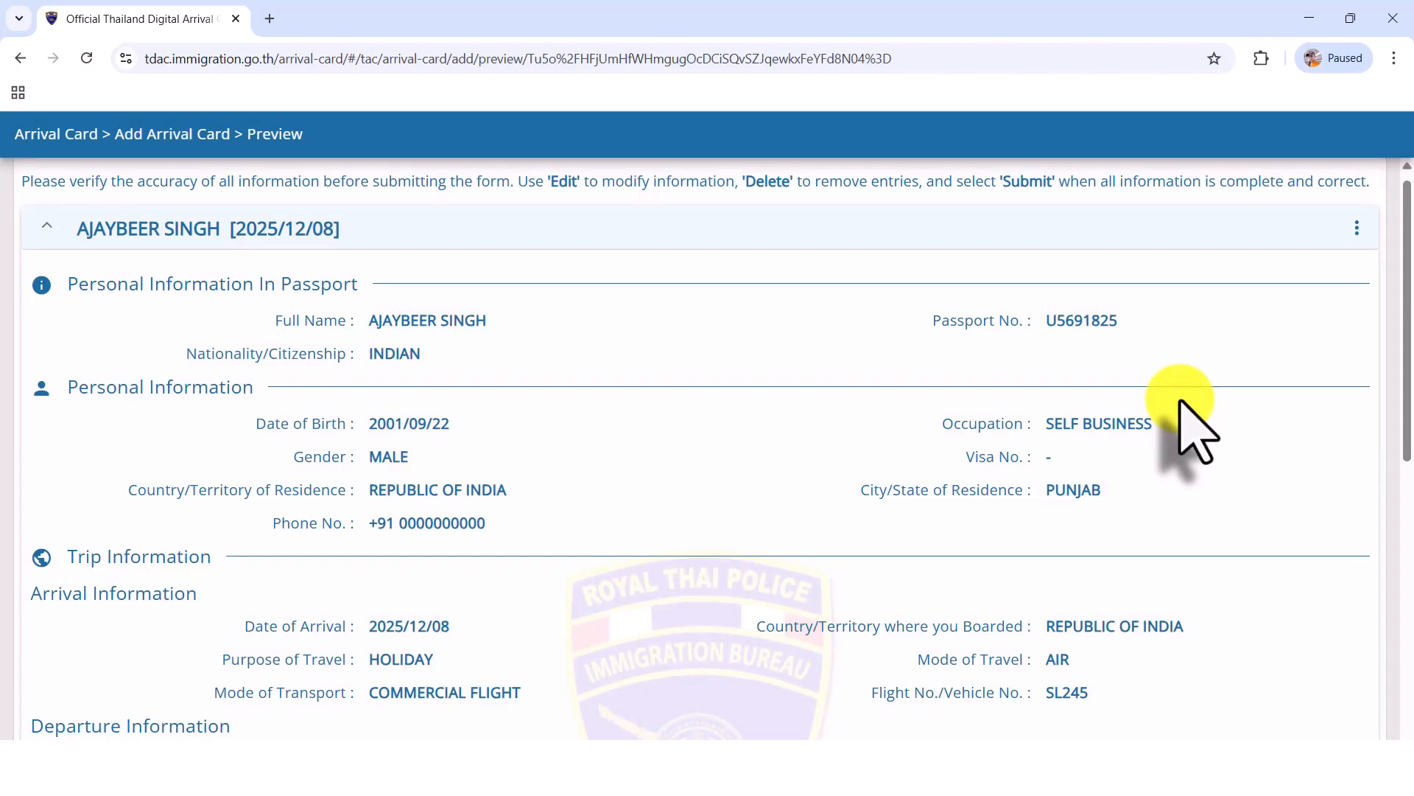
Step: Enter the e-mail address for receiving the Thailand Digital Arrival Card and agree to the terms and conditions
{"action": "scroll", "coordinate": [1180, 401], "scroll_direction": "down", "scroll_amount": 5}
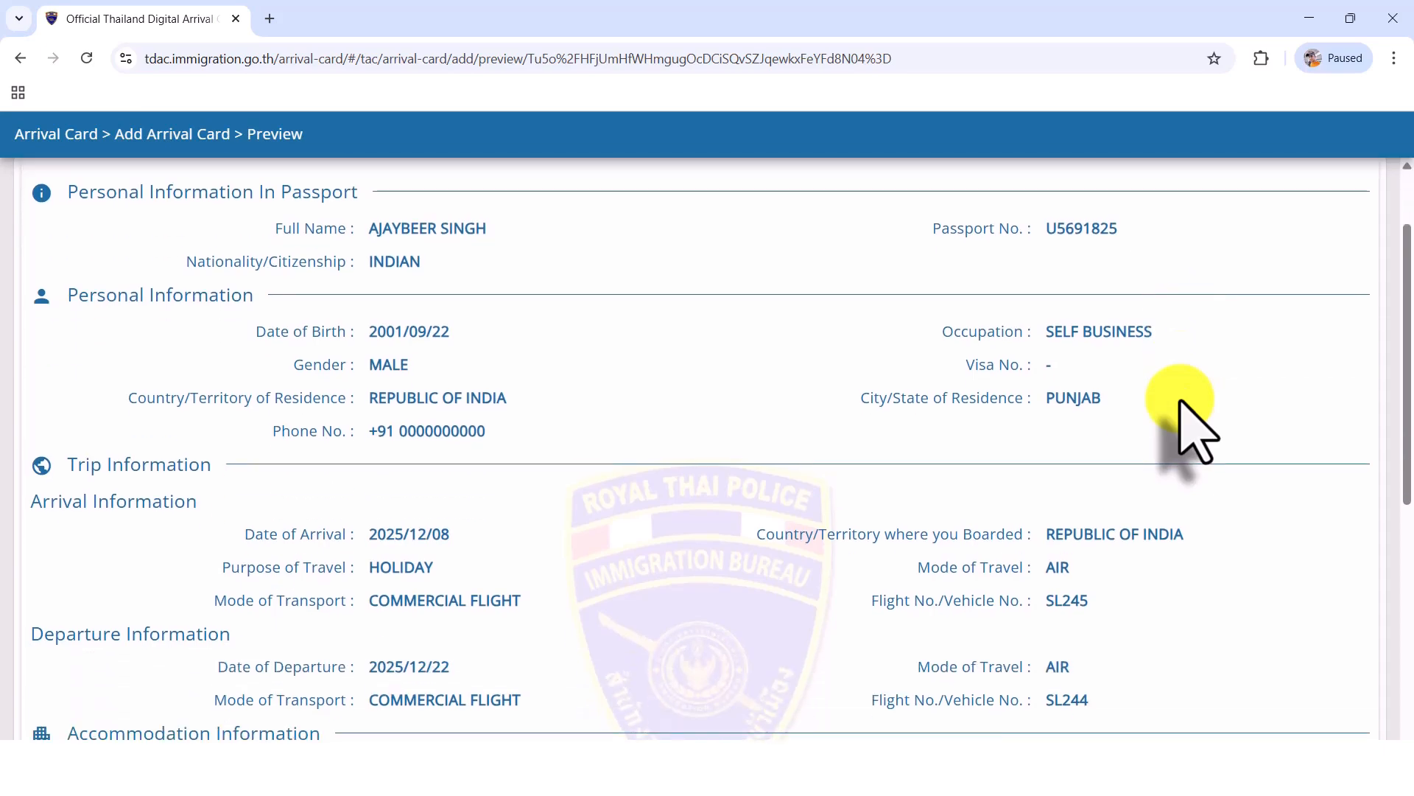
{"action": "scroll", "coordinate": [1179, 401], "scroll_direction": "down", "scroll_amount": 3}
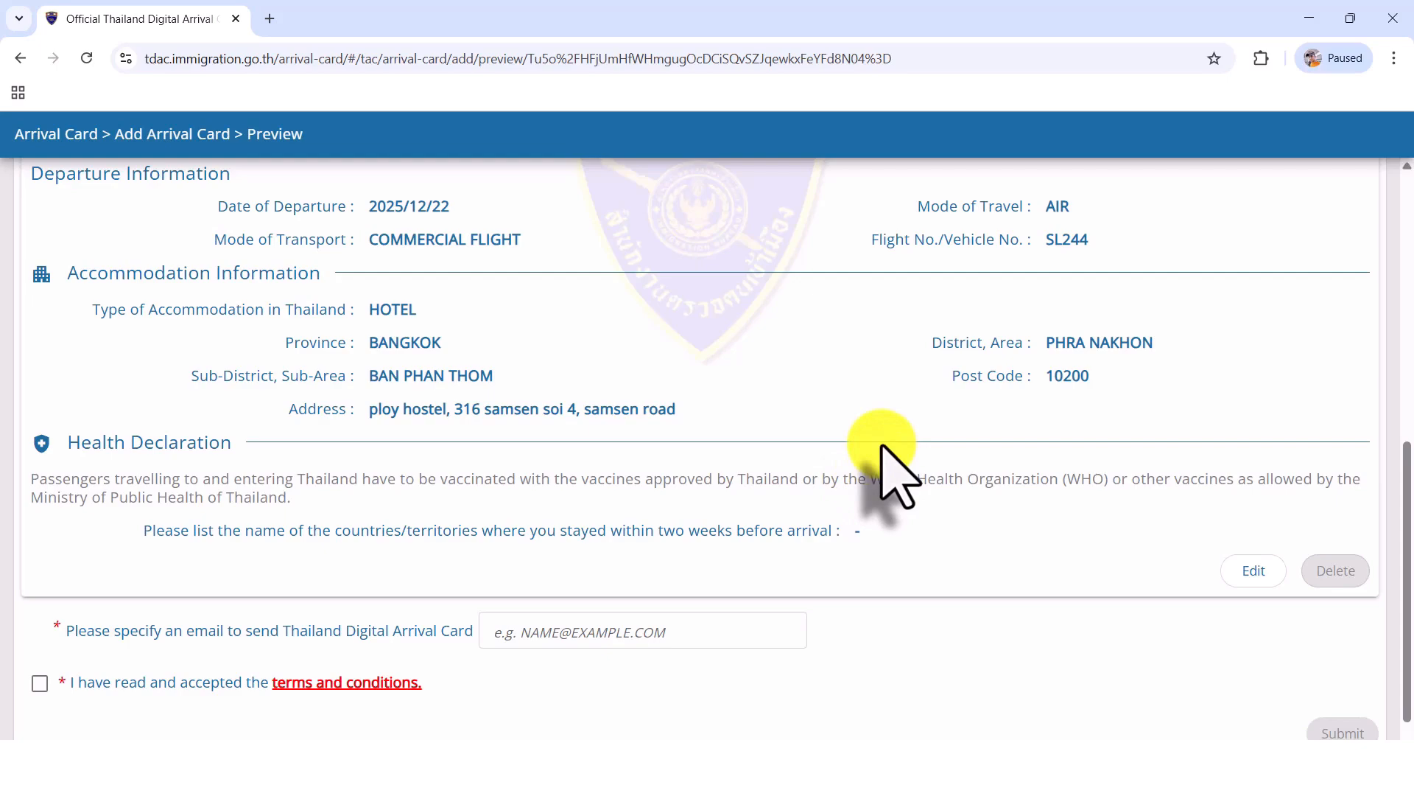
{"action": "scroll", "coordinate": [882, 445], "scroll_direction": "down", "scroll_amount": 1}
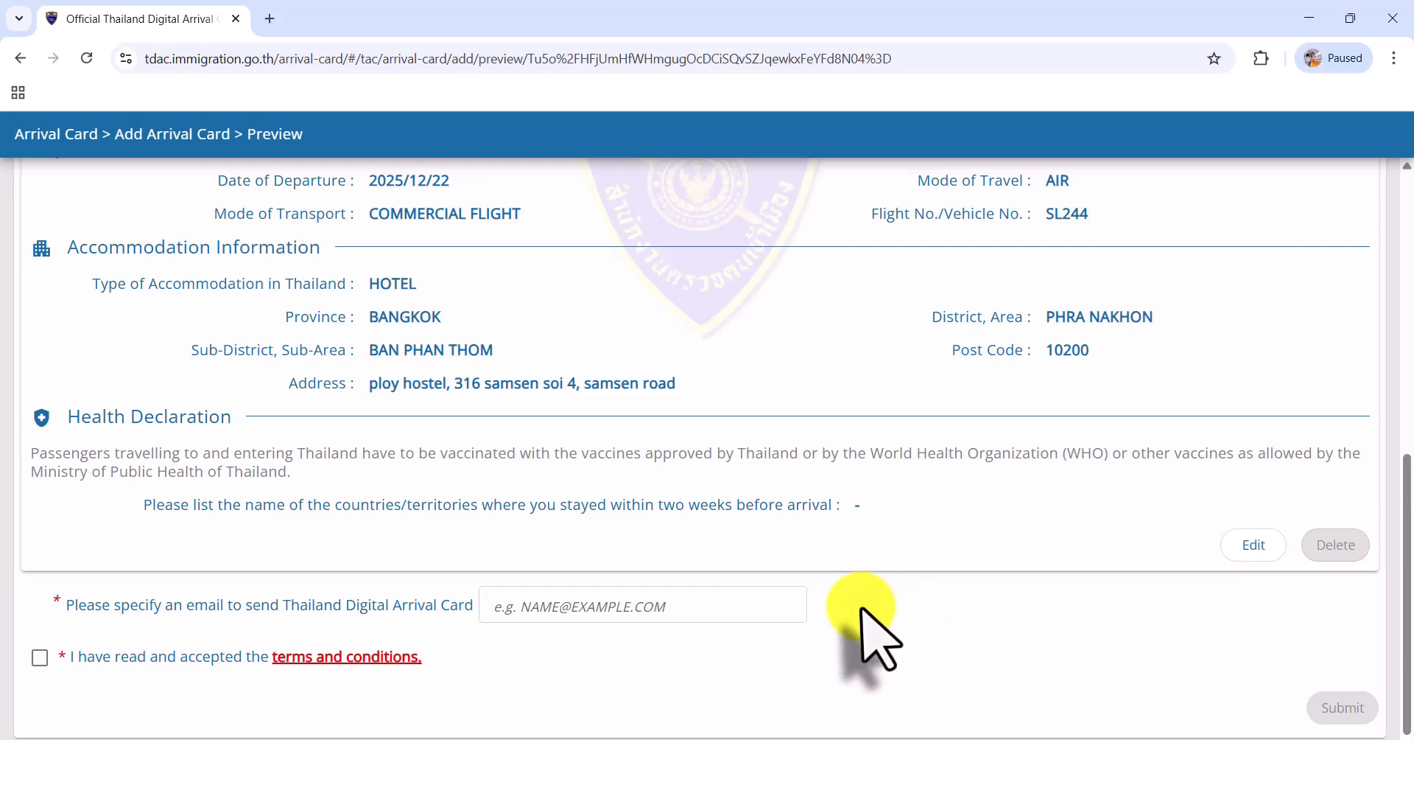
{"action": "left_click", "coordinate": [758, 606]}
{"action": "key", "text": "ctrl+v"}
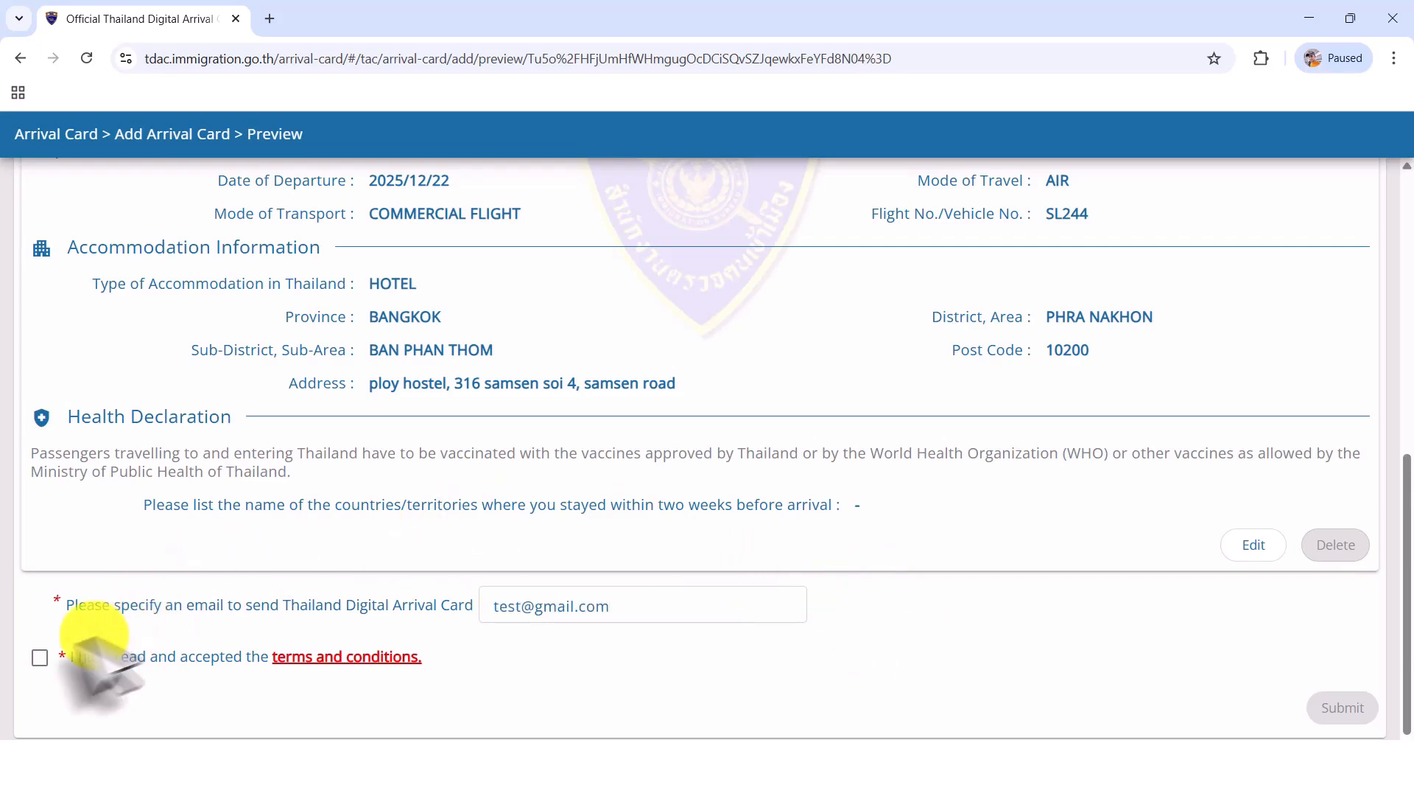
{"action": "left_click", "coordinate": [38, 657]}
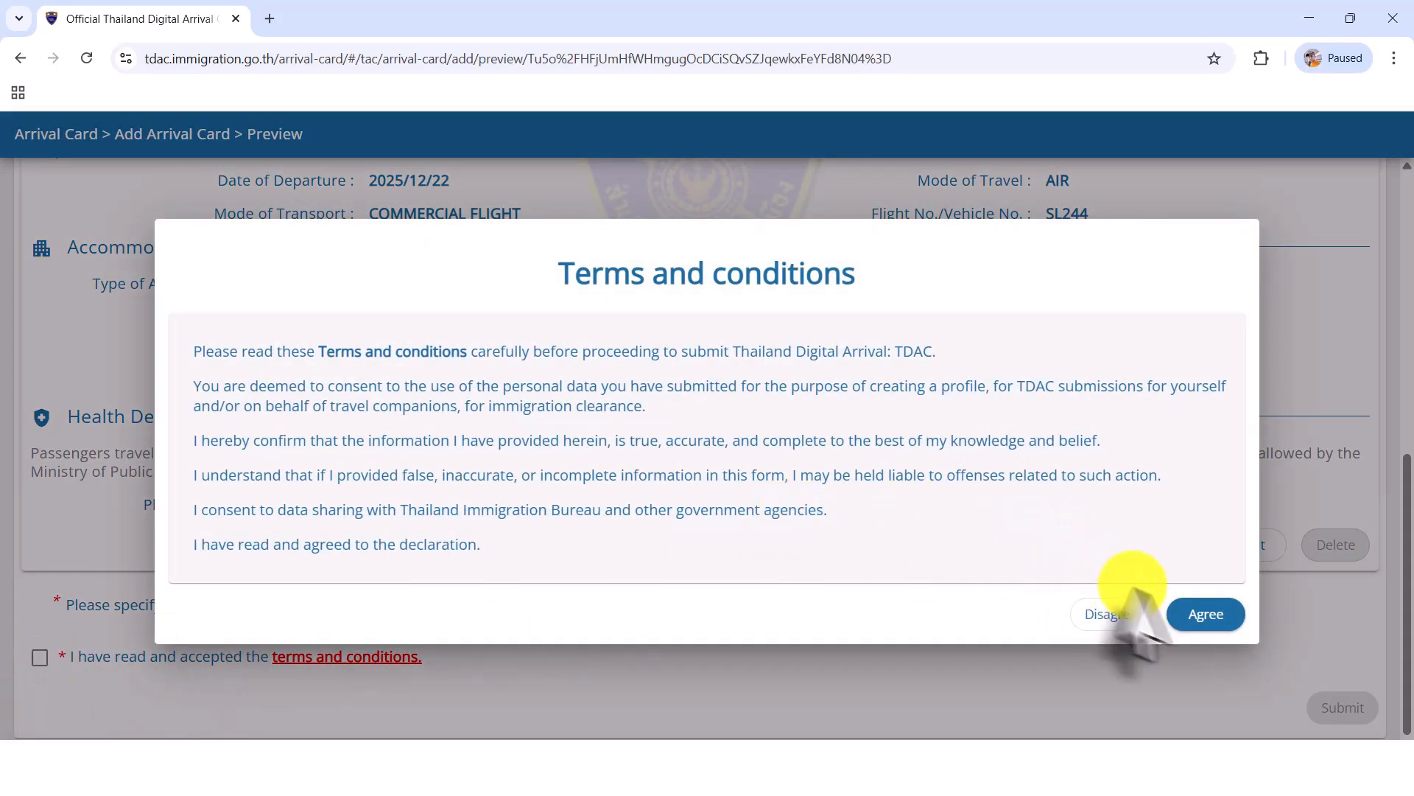
{"action": "left_click", "coordinate": [1206, 615]}
Step: Submit the arrival card with the e-mail address confirmed, and download the arrival card document
{"action": "left_click", "coordinate": [1326, 707]}
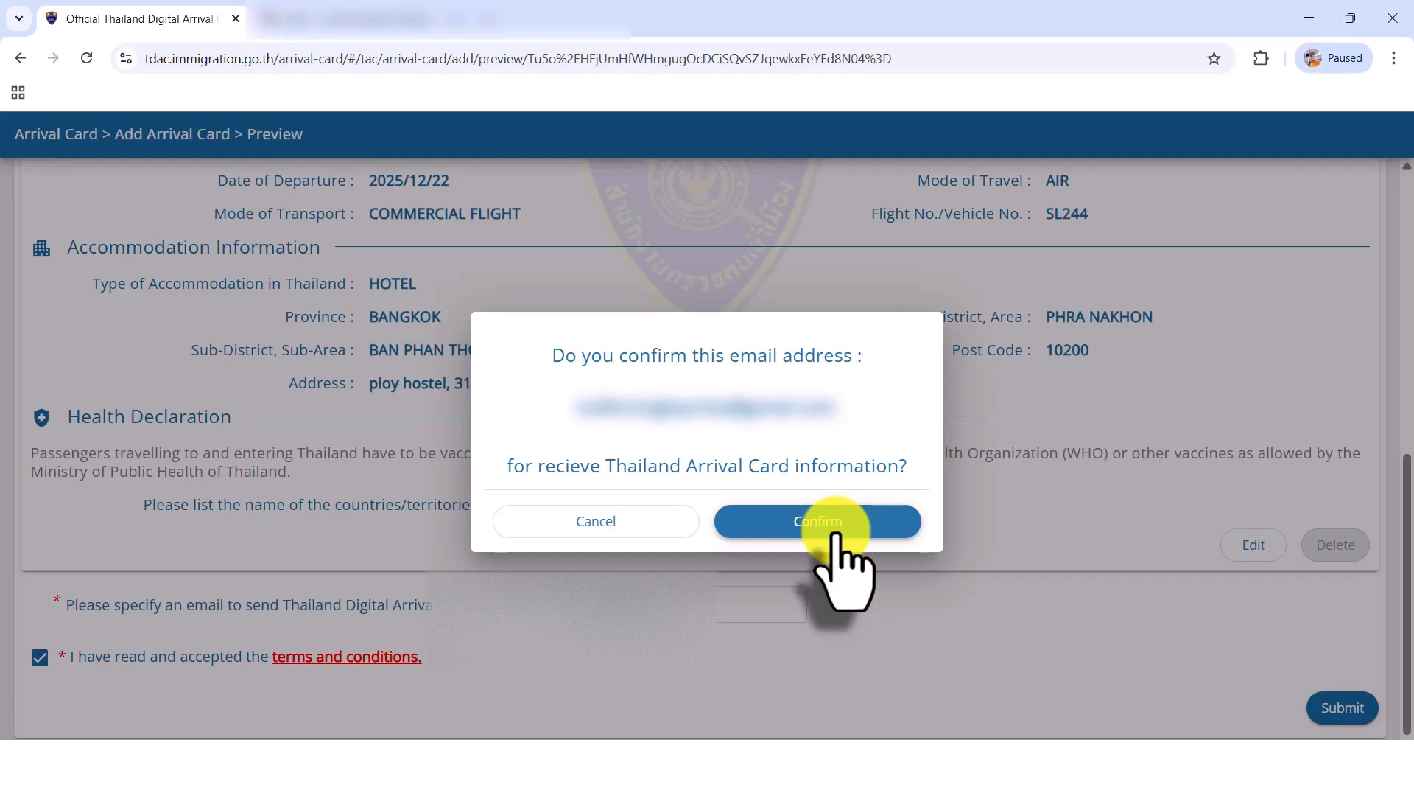
{"action": "left_click", "coordinate": [836, 521]}
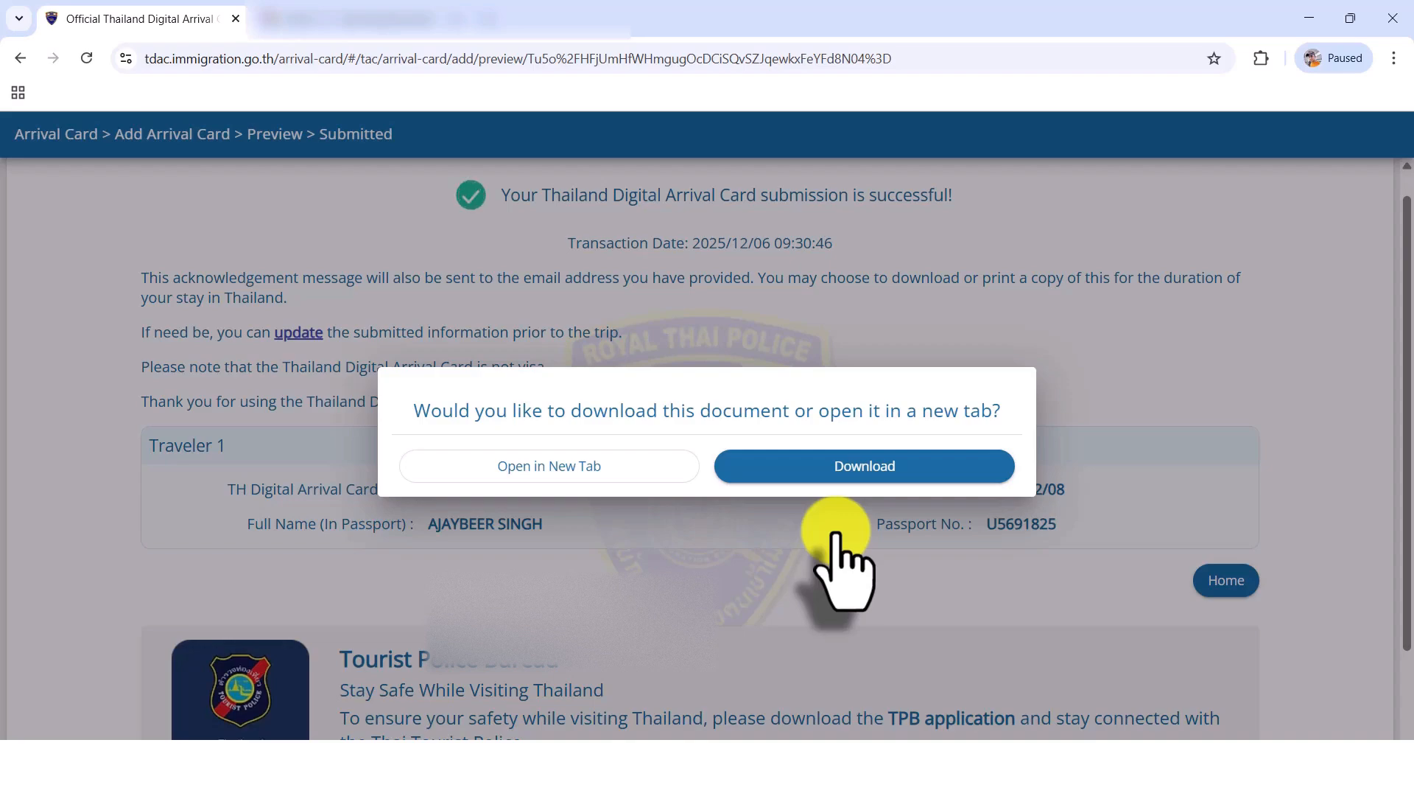
{"action": "left_click", "coordinate": [835, 475]}
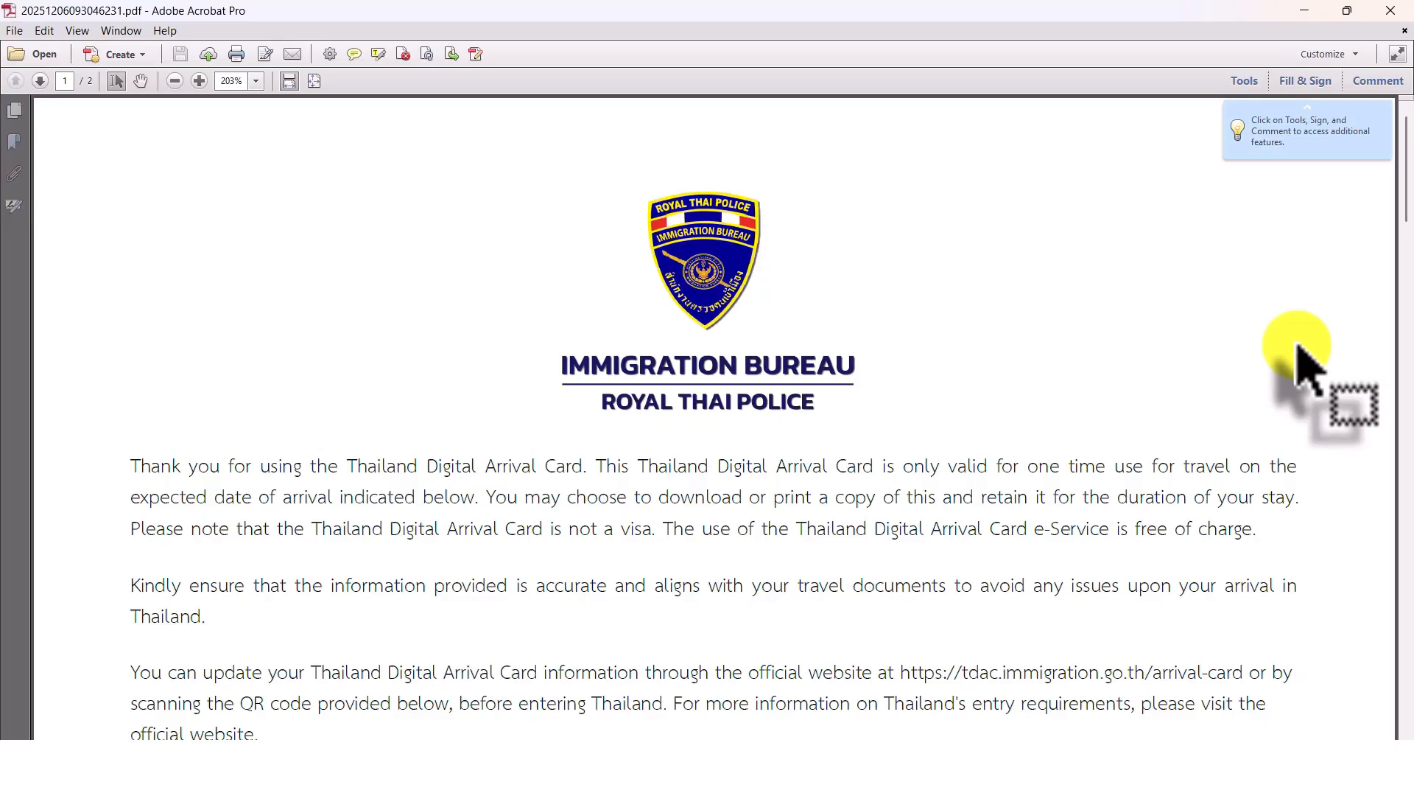
Step: Examine both pages of the downloaded arrival card PDF in Adobe Acrobat Pro, including the QR codes, personal information and trip information
{"action": "scroll", "coordinate": [1299, 349], "scroll_direction": "down", "scroll_amount": 3}
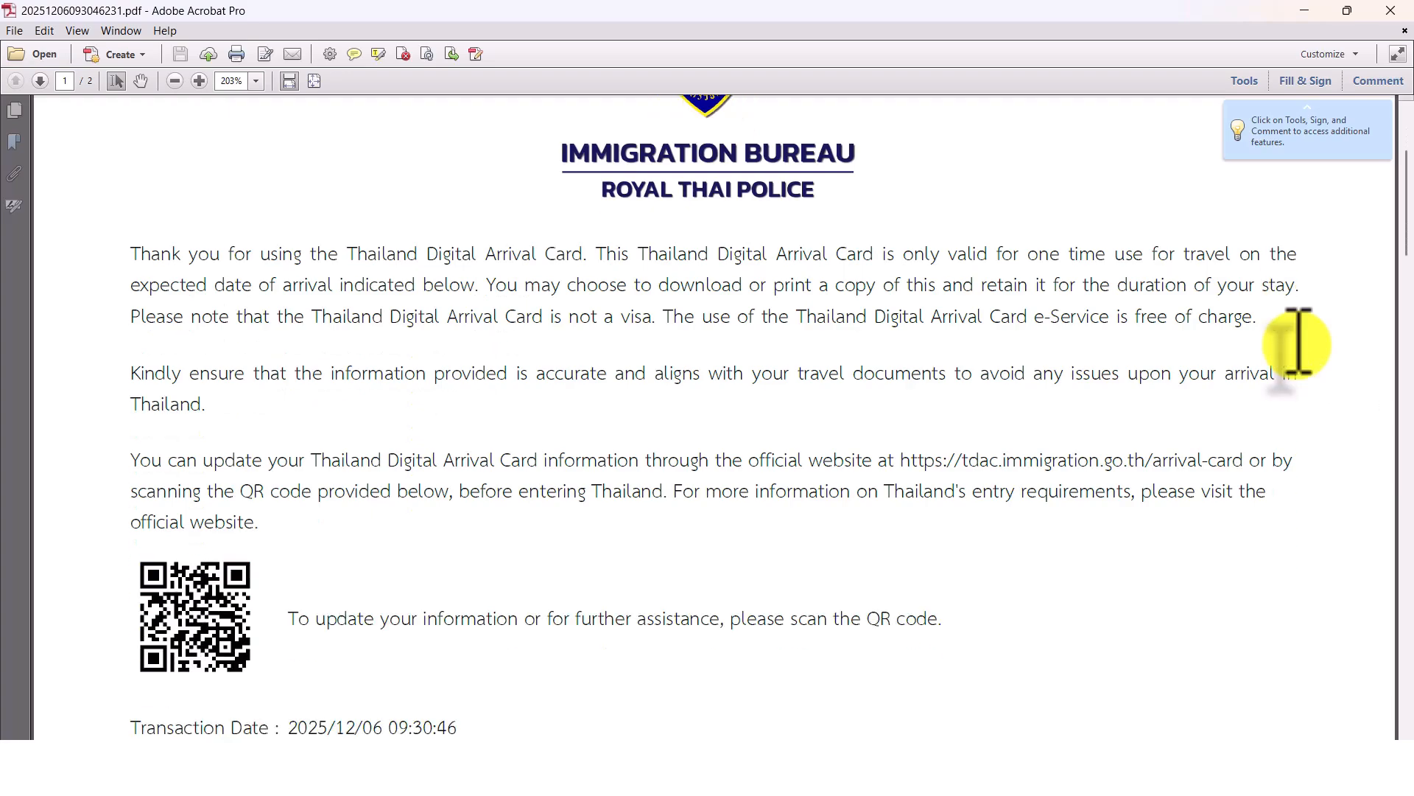
{"action": "scroll", "coordinate": [1298, 343], "scroll_direction": "down", "scroll_amount": 10}
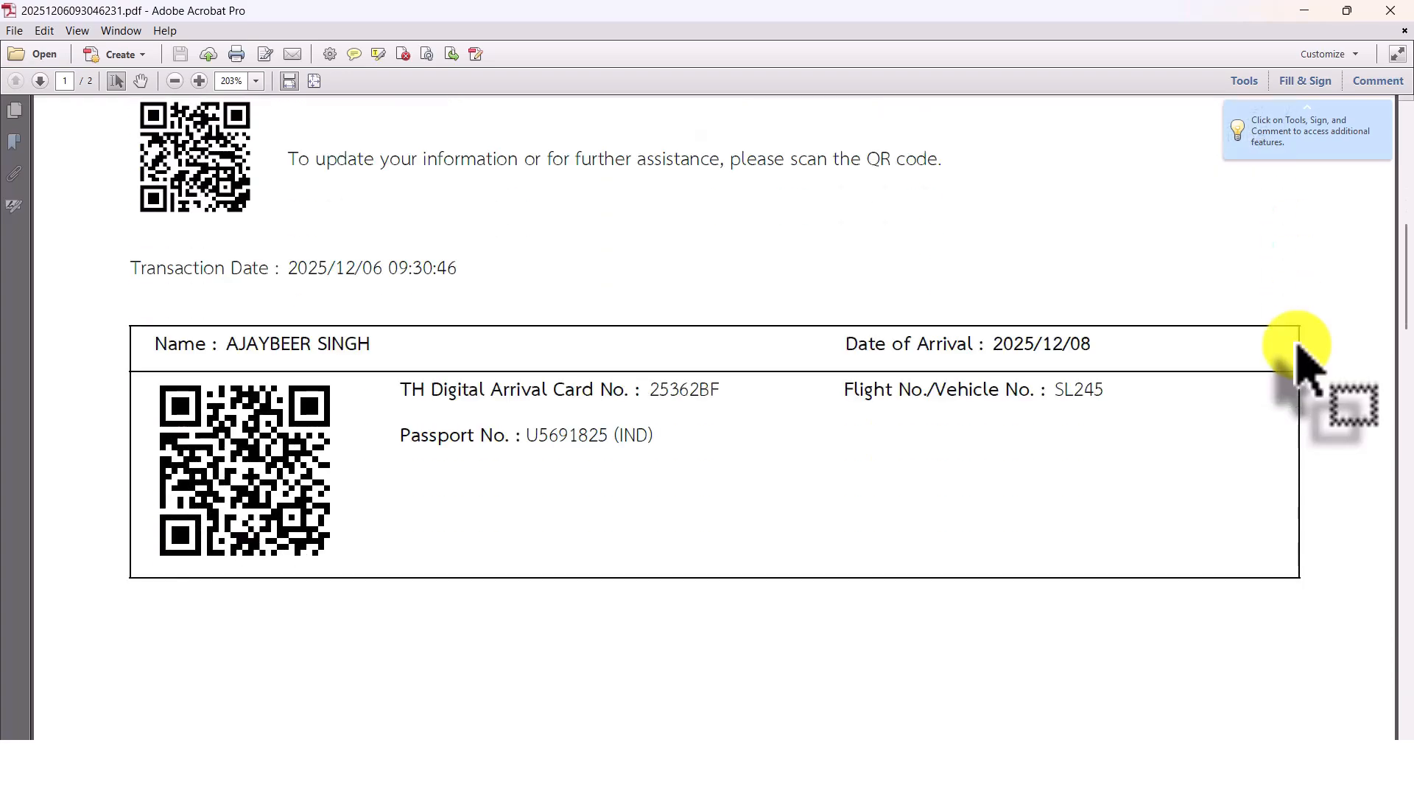
{"action": "scroll", "coordinate": [1298, 346], "scroll_direction": "down", "scroll_amount": 3}
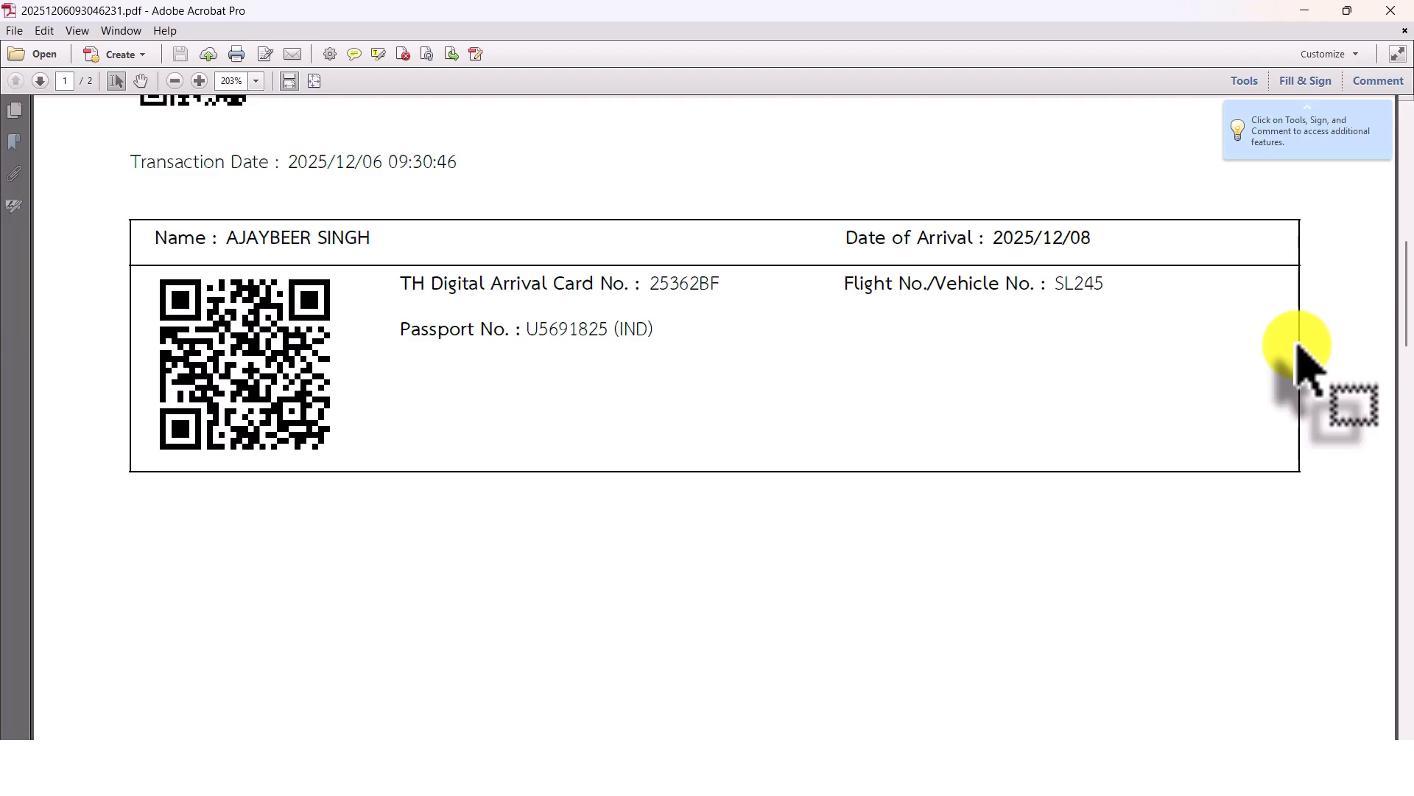
{"action": "scroll", "coordinate": [1298, 346], "scroll_direction": "down", "scroll_amount": 6}
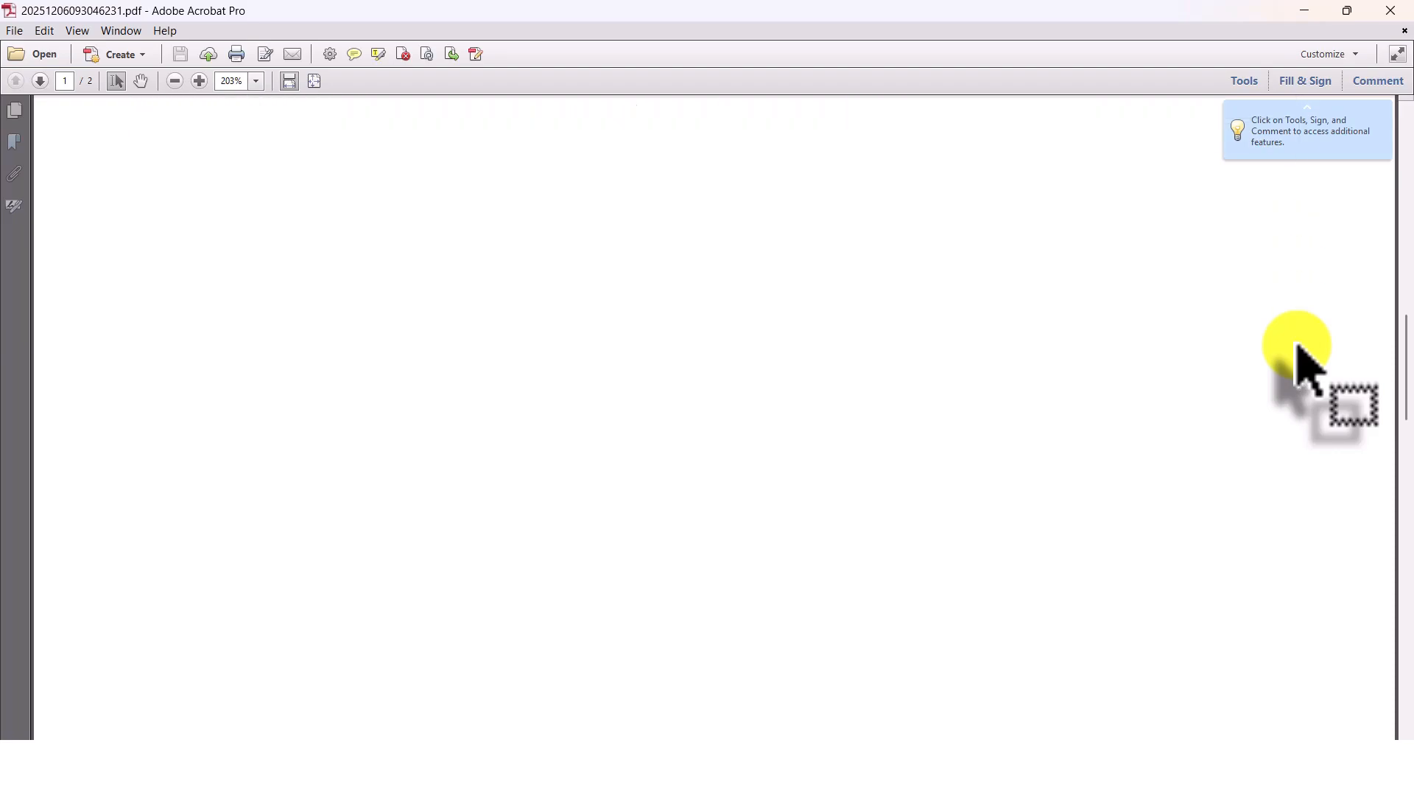
{"action": "scroll", "coordinate": [1299, 347], "scroll_direction": "down", "scroll_amount": 6}
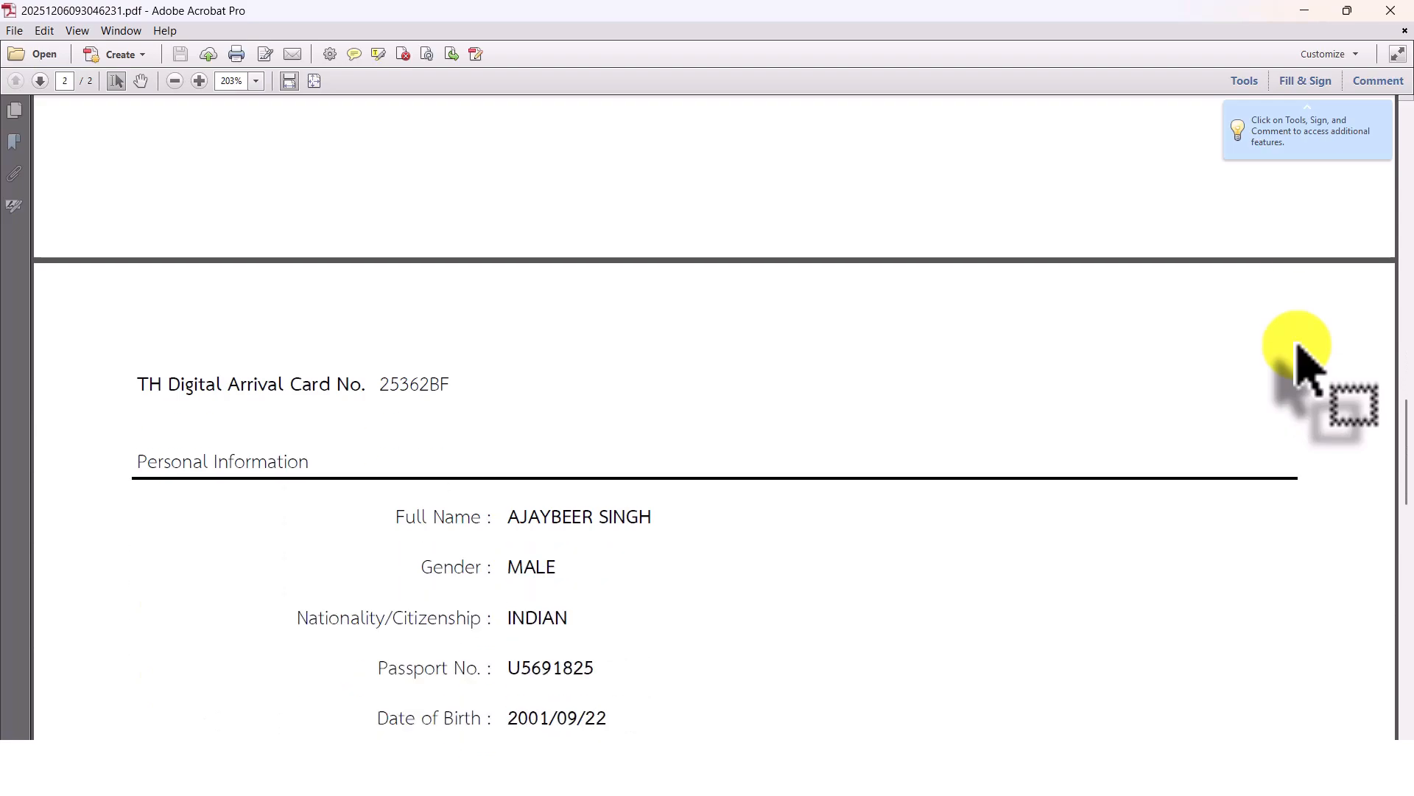
{"action": "scroll", "coordinate": [1299, 348], "scroll_direction": "down", "scroll_amount": 3}
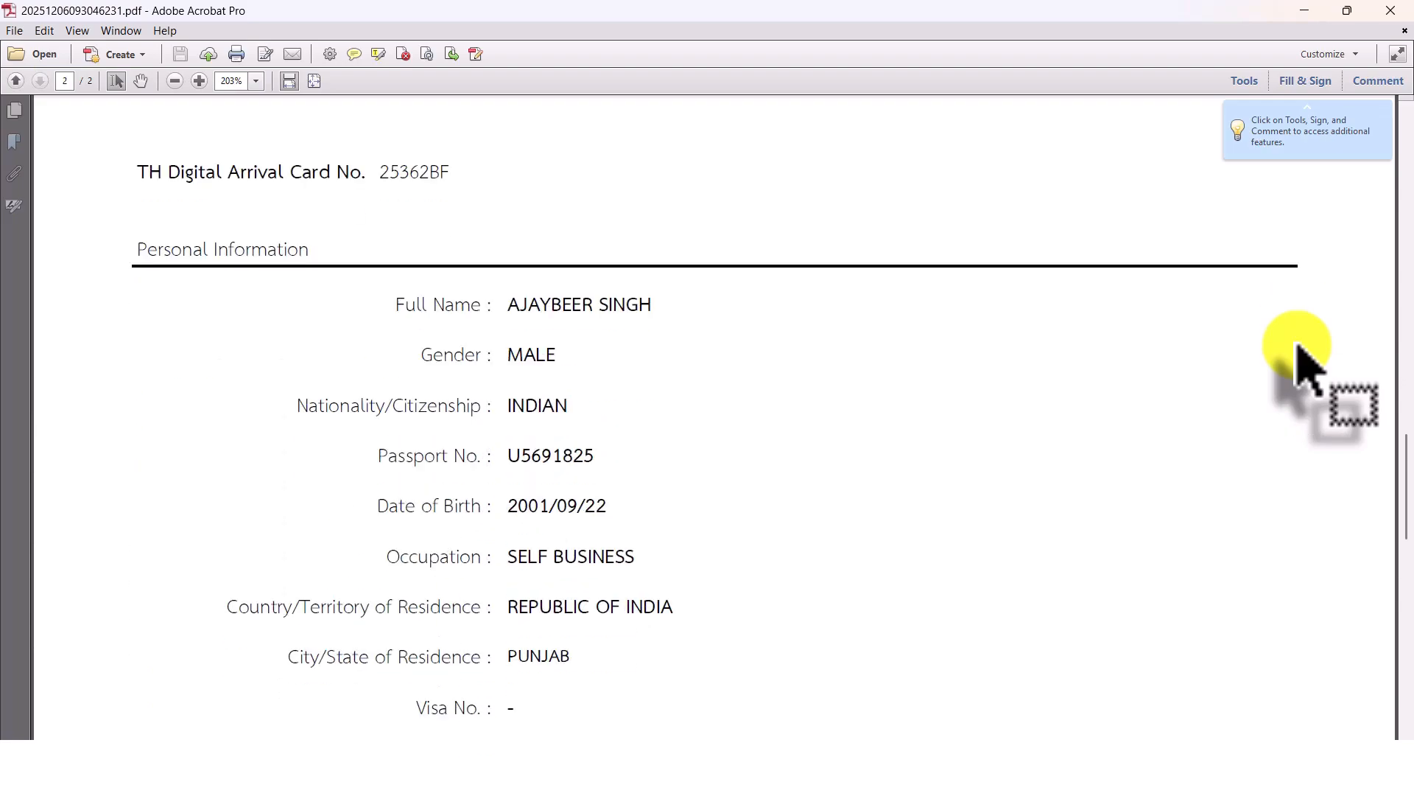
{"action": "scroll", "coordinate": [1300, 348], "scroll_direction": "down", "scroll_amount": 2}
{"action": "scroll", "coordinate": [1299, 348], "scroll_direction": "down", "scroll_amount": 3}
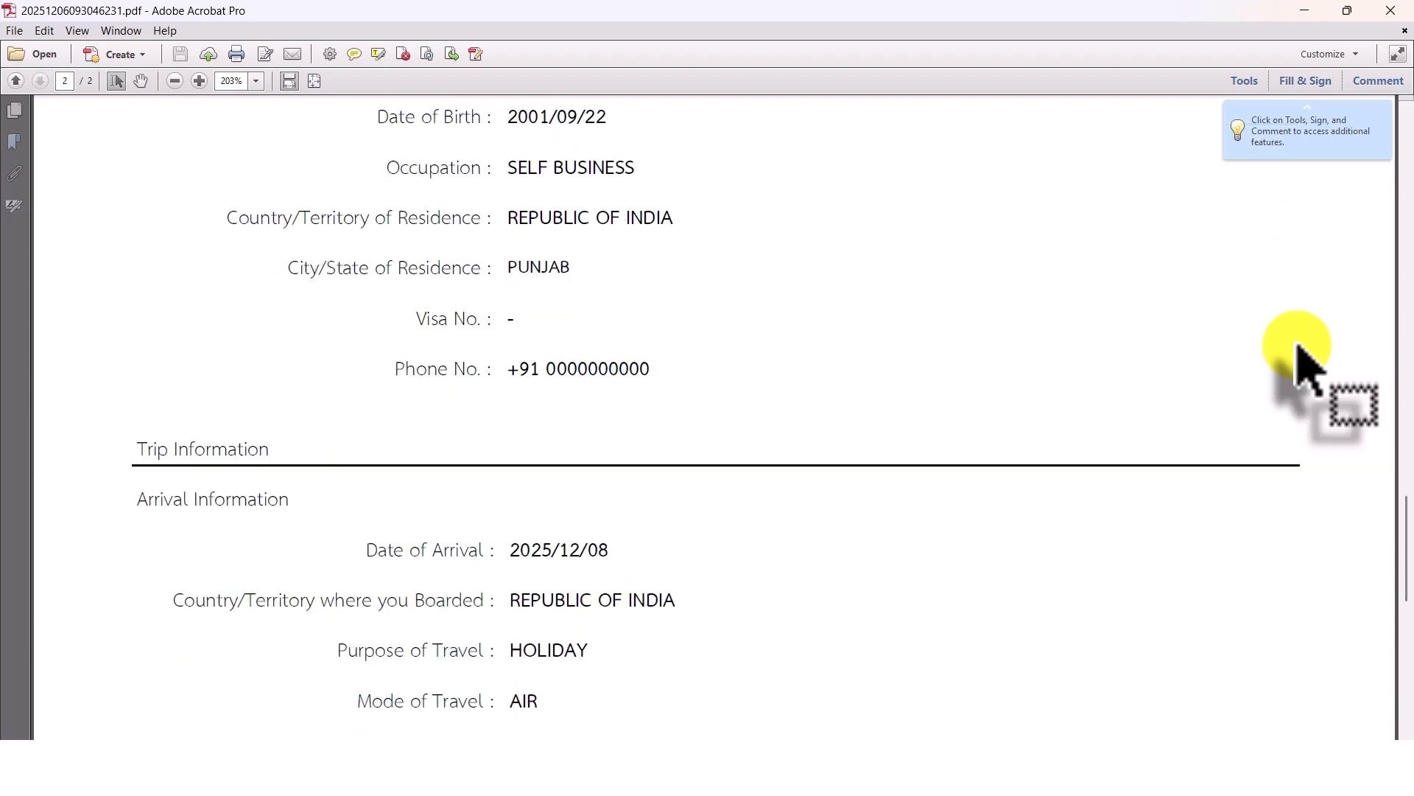
{"action": "scroll", "coordinate": [1299, 348], "scroll_direction": "up", "scroll_amount": 13}
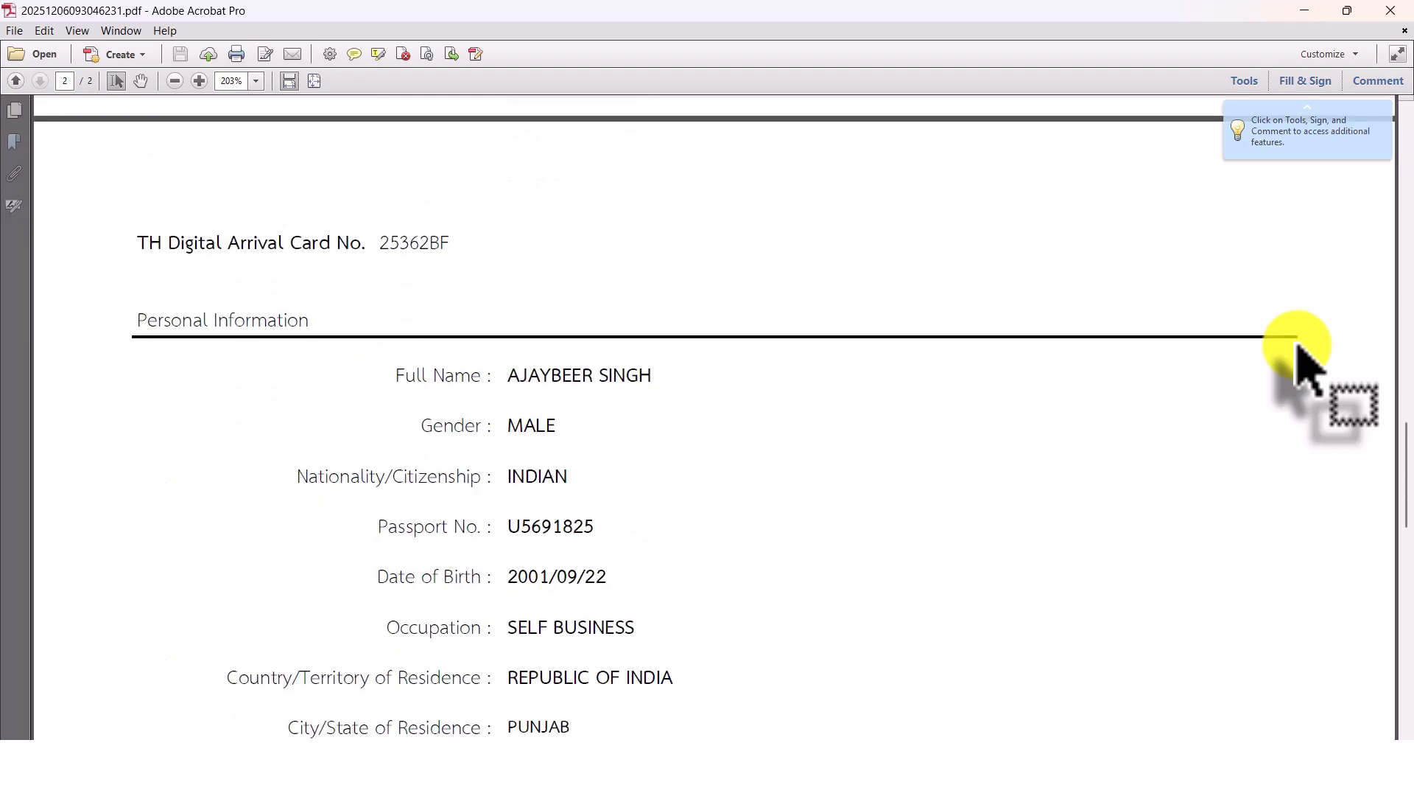
{"action": "scroll", "coordinate": [1300, 347], "scroll_direction": "up", "scroll_amount": 10}
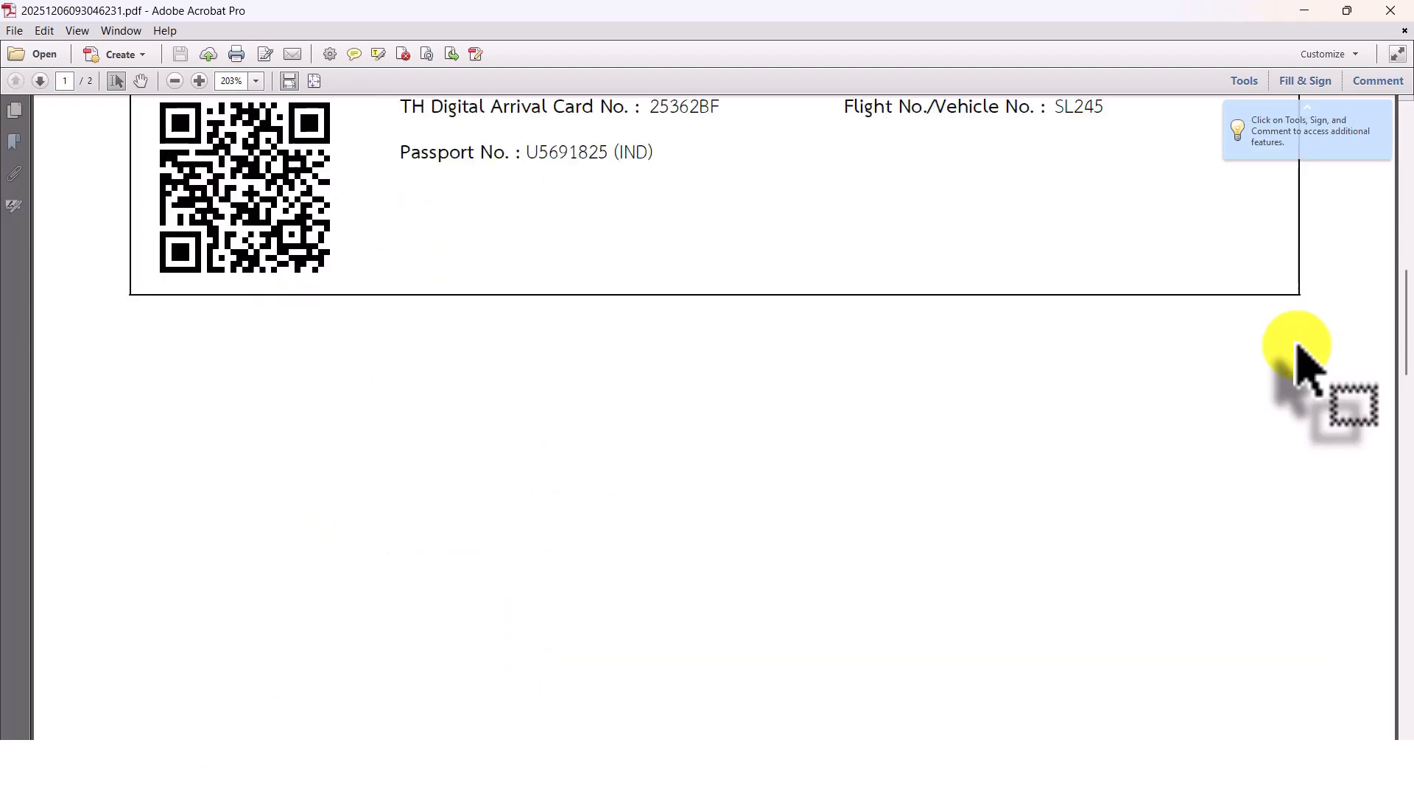
{"action": "scroll", "coordinate": [1299, 348], "scroll_direction": "up", "scroll_amount": 8}
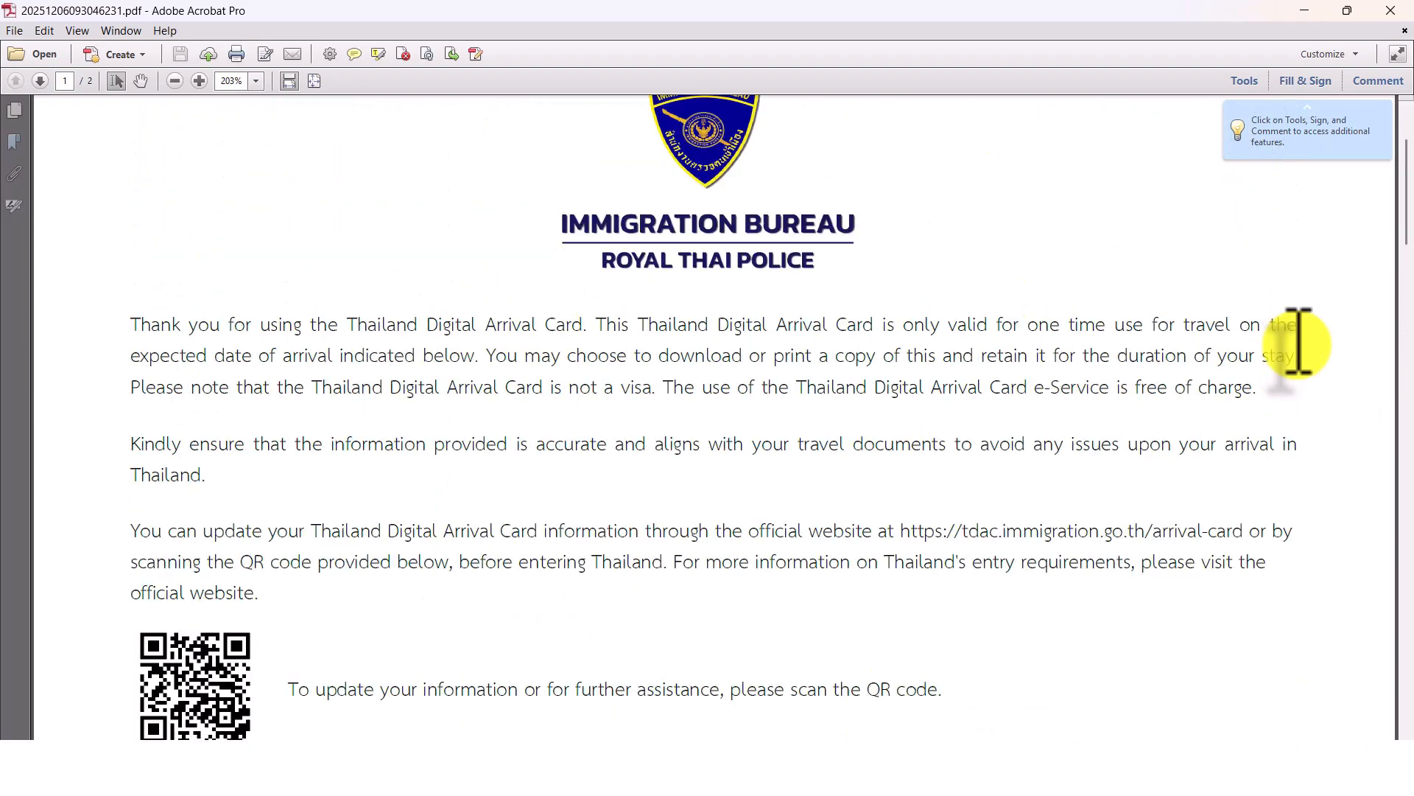